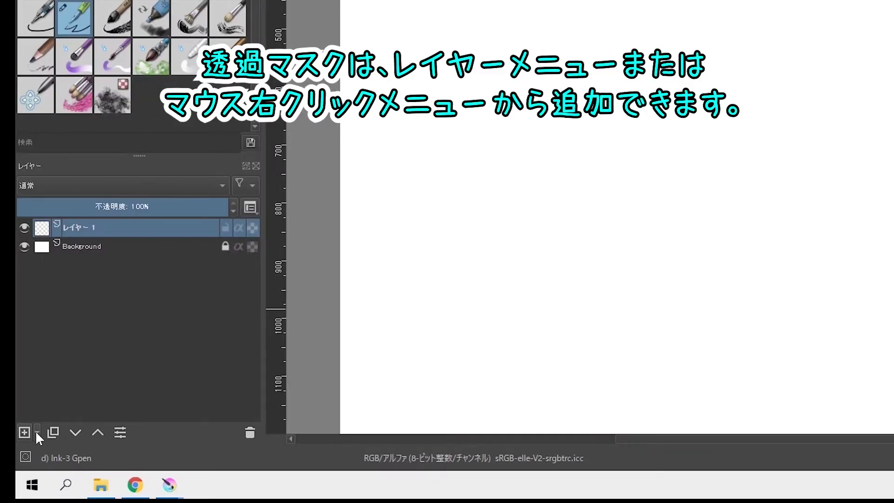
Step: Add a transparency mask (透過マスク) to レイヤー1, the red square layer
left_click(37, 430)
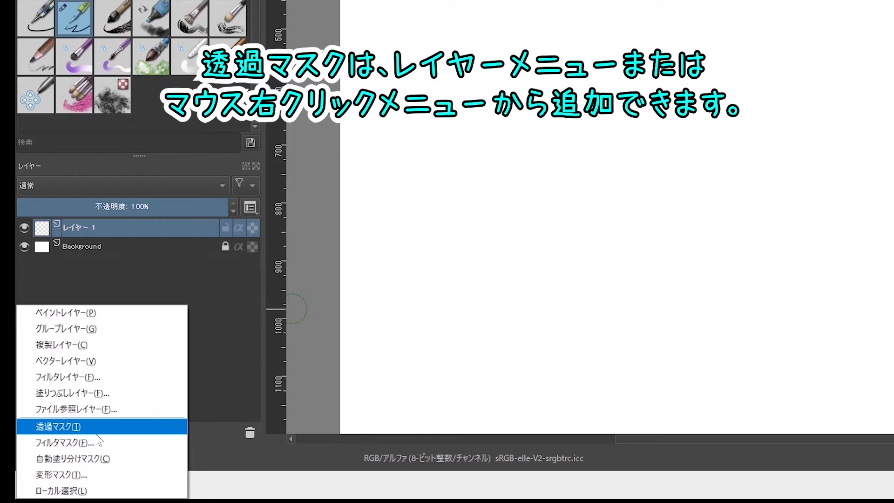
left_click(238, 355)
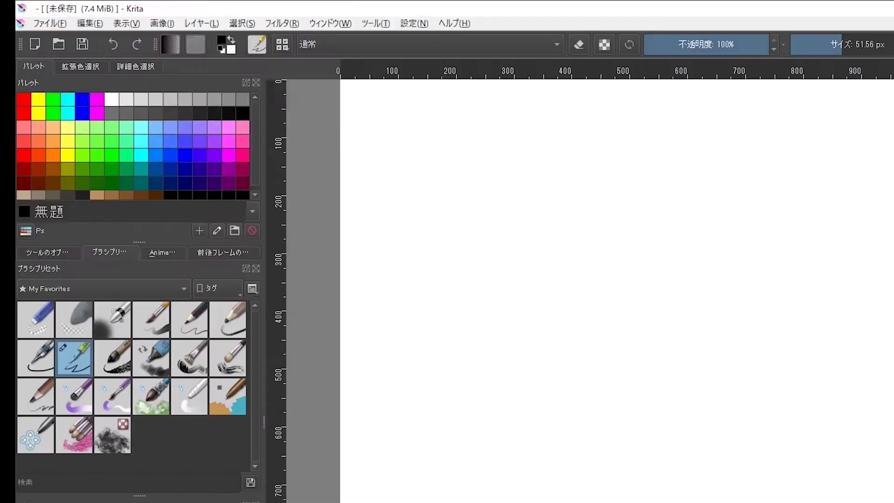
right_click(152, 226)
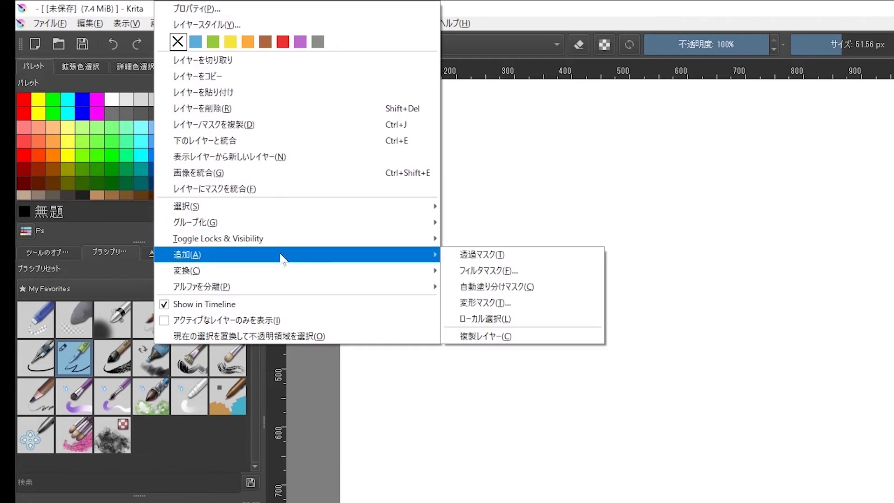
mouse_move(294, 254)
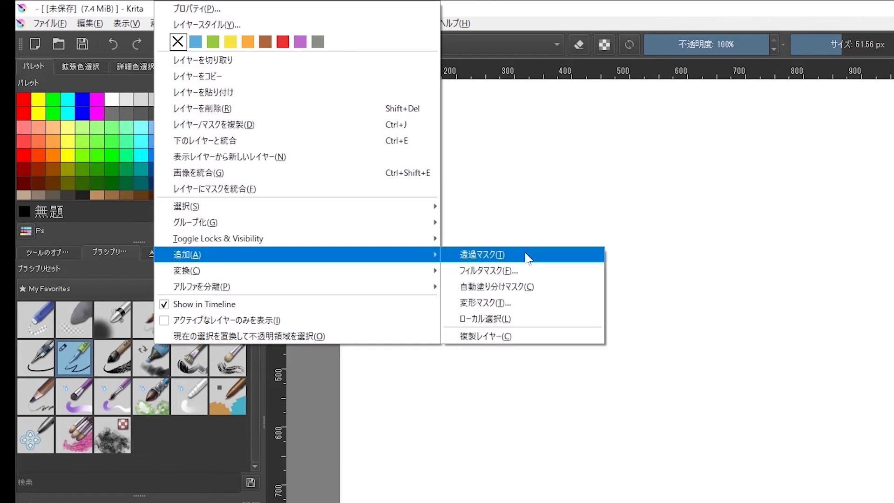
left_click(528, 256)
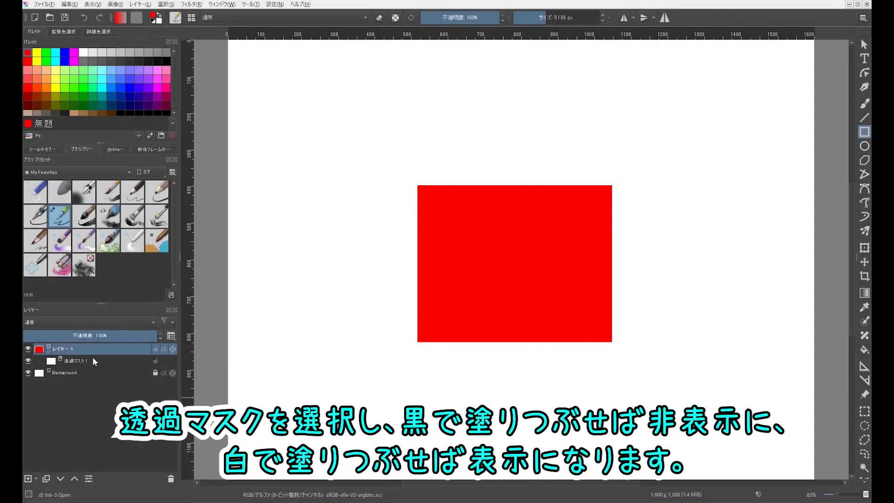
Step: Paint a black freehand wavy stroke across the square on 透過マスク1, then toggle the mask to compare
left_click(94, 361)
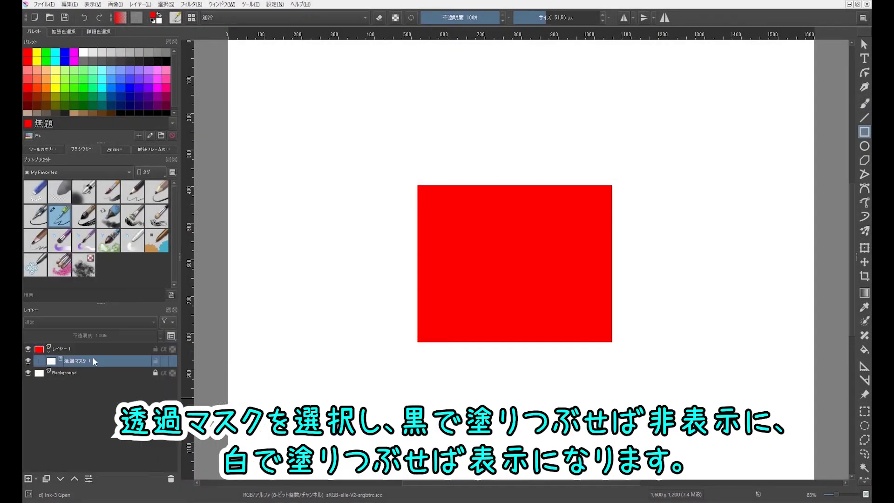
left_click(164, 61)
left_click(864, 103)
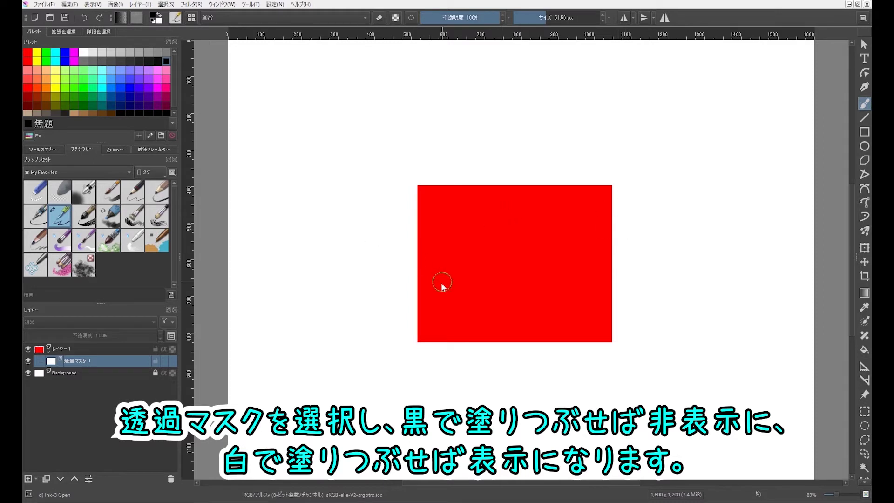
mouse_move(424, 290)
left_mouse_down()
mouse_move(599, 253)
mouse_move(619, 260)
left_mouse_up()
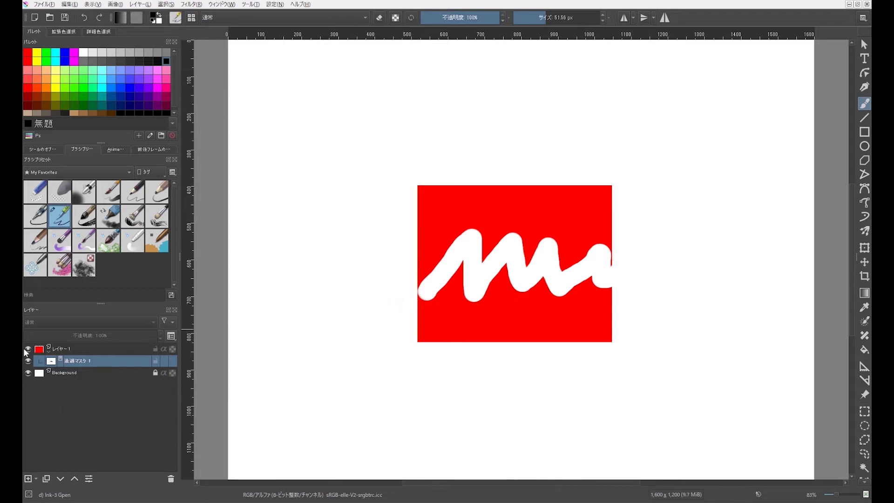
left_click(28, 360)
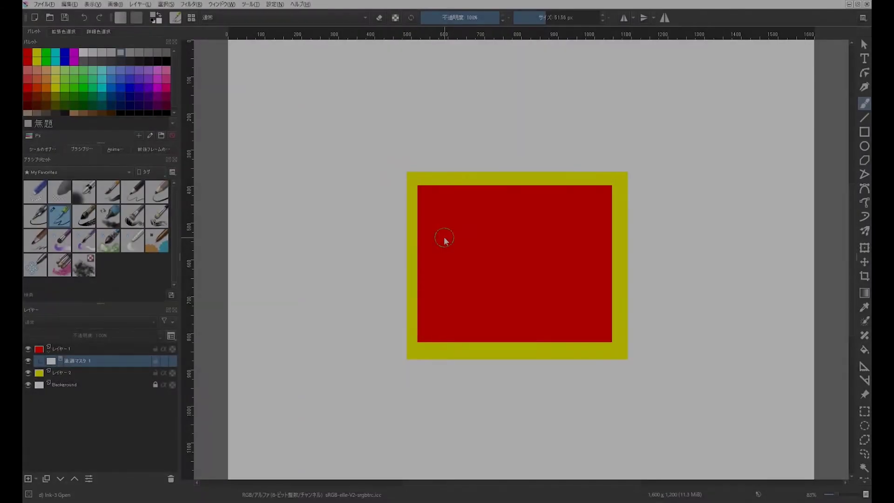
Step: Paint several light-grey strokes of different shades on the mask across the red square
left_click_drag(444, 238, 472, 328)
left_click(129, 52)
left_click_drag(467, 232, 495, 335)
left_click(145, 54)
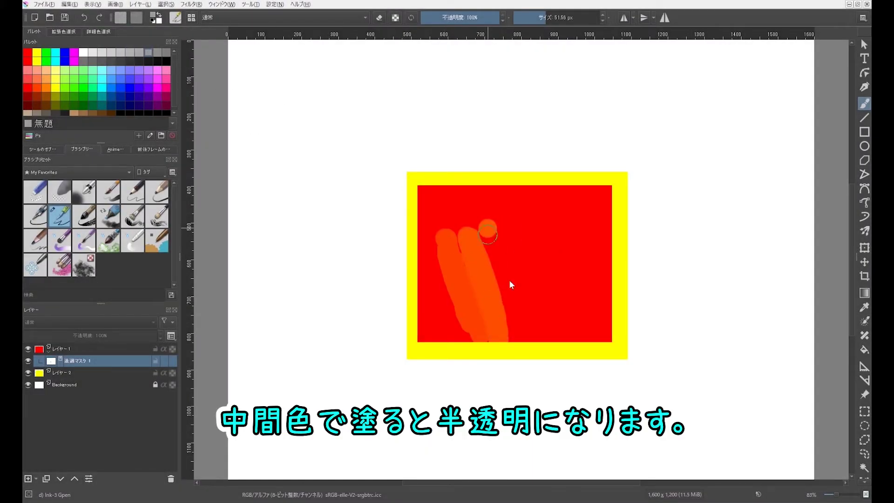
left_click_drag(487, 228, 496, 335)
left_click(167, 52)
left_click_drag(505, 228, 544, 334)
Step: Add darker grey and black mask strokes, then toggle the yellow layer off and on to check
left_click(120, 61)
left_click_drag(517, 221, 572, 337)
left_click(167, 61)
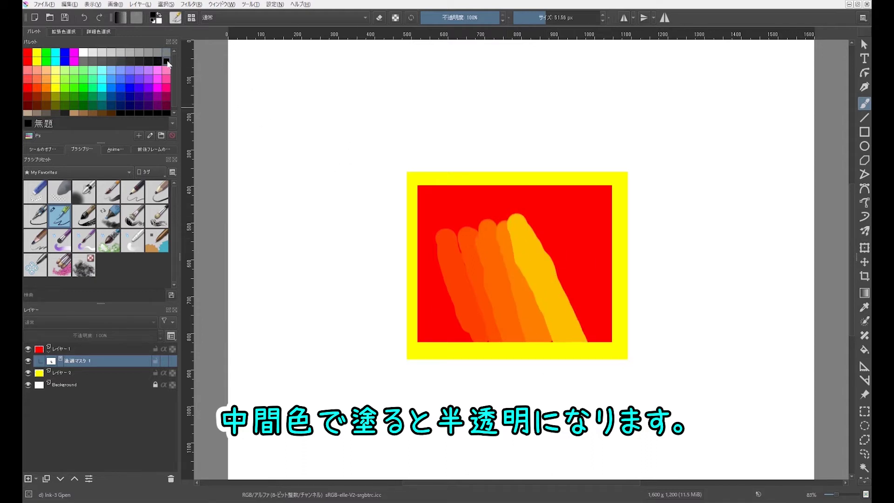
left_click_drag(531, 219, 573, 340)
left_click_drag(569, 230, 598, 340)
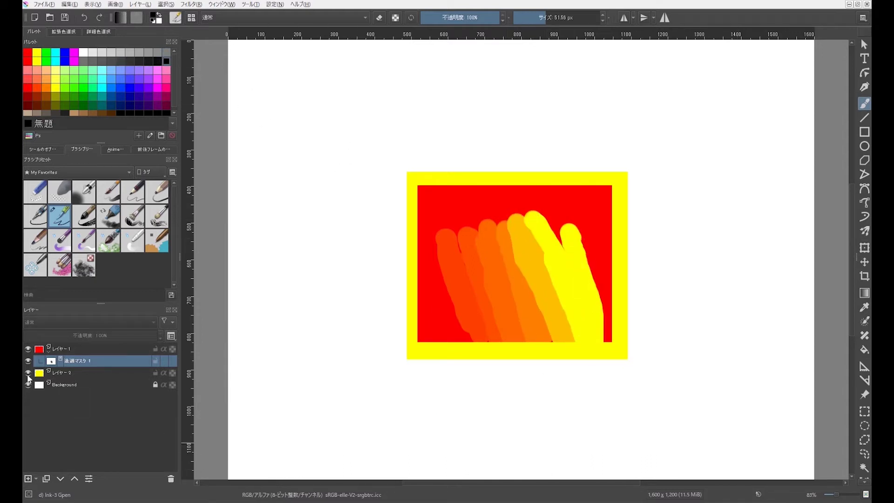
left_click(28, 372)
left_click(28, 373)
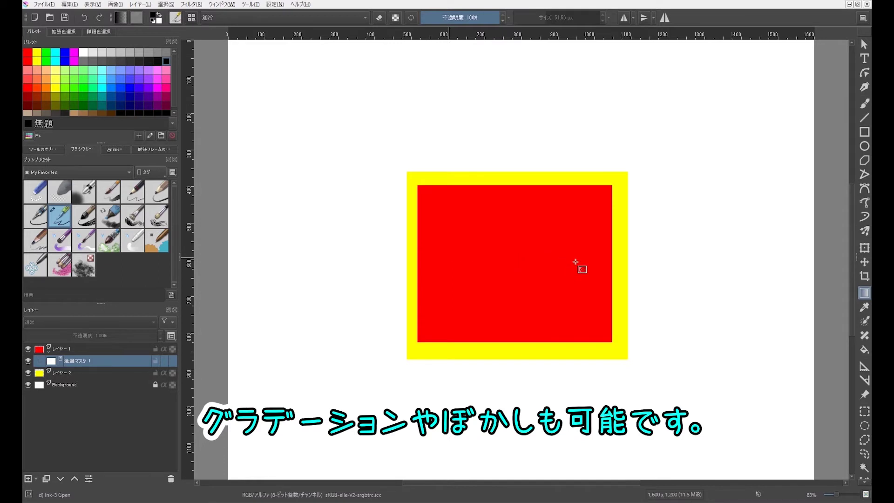
Step: Gradient-fade the red square's left side on mask 1 and its top on a new second mask
left_click_drag(454, 260, 575, 260)
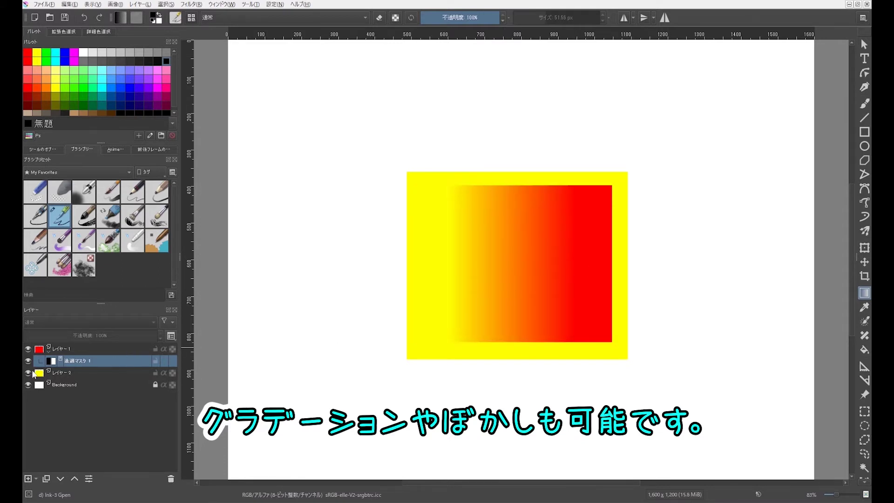
left_click(29, 372)
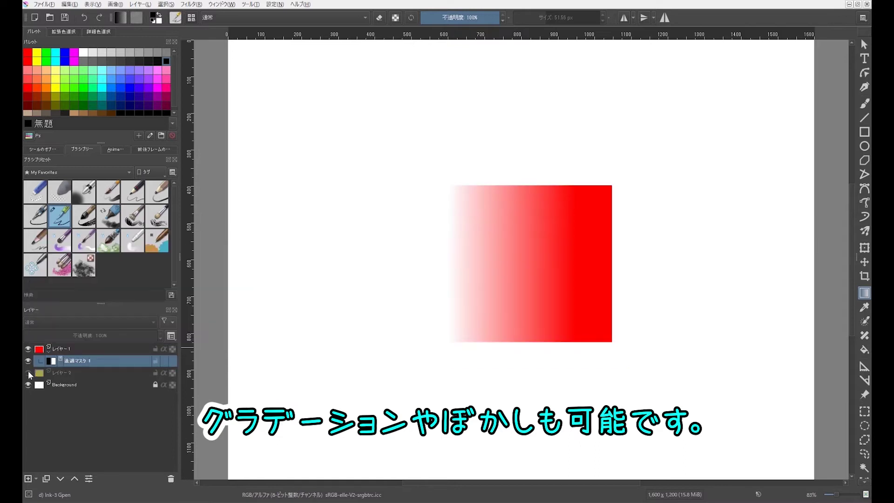
left_click(29, 372)
right_click(108, 346)
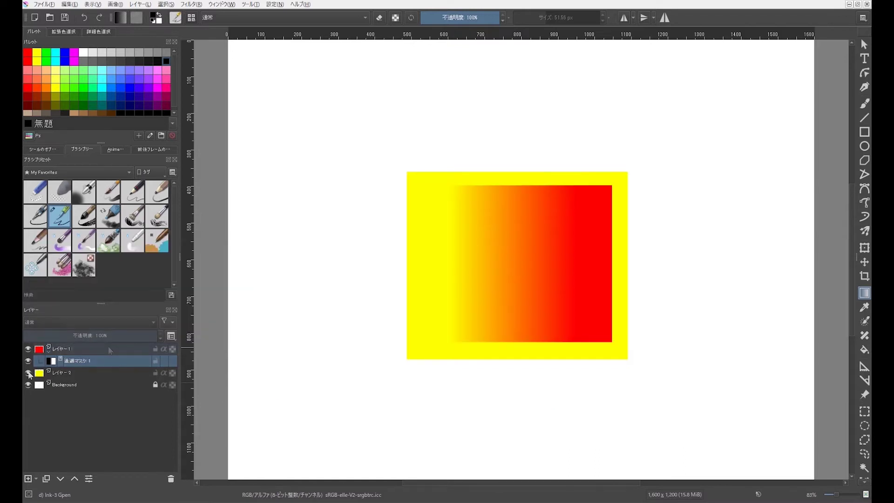
mouse_move(200, 151)
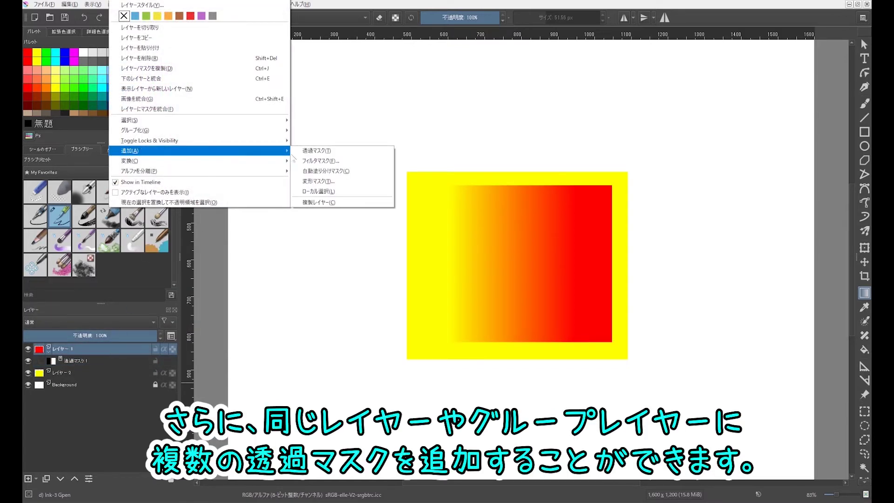
left_click(327, 150)
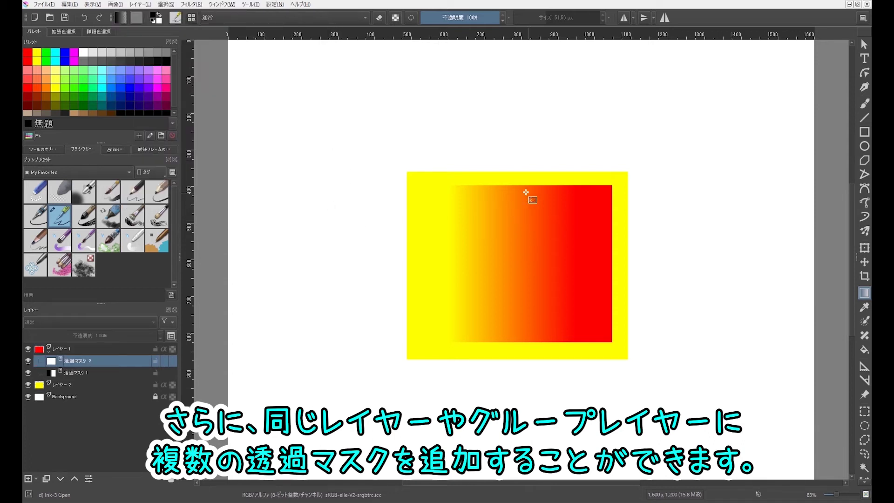
left_click_drag(517, 192, 515, 244)
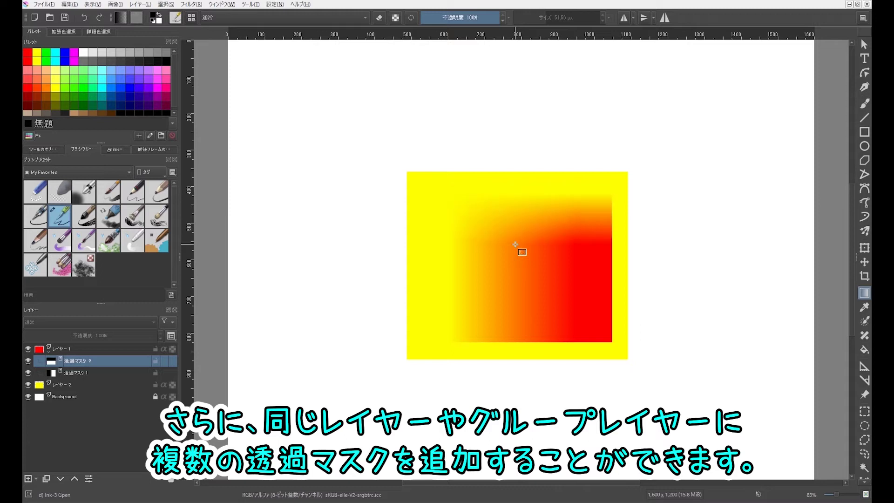
Step: Add third and fourth masks fading the bottom and right edges, then move mask 1 to the yellow layer
left_click(35, 479)
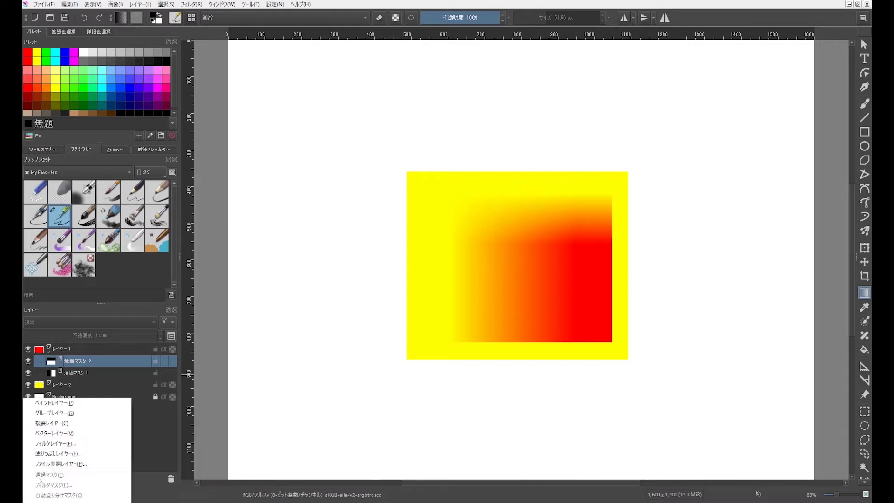
left_click(82, 347)
left_click(36, 478)
left_click_drag(506, 337, 534, 276)
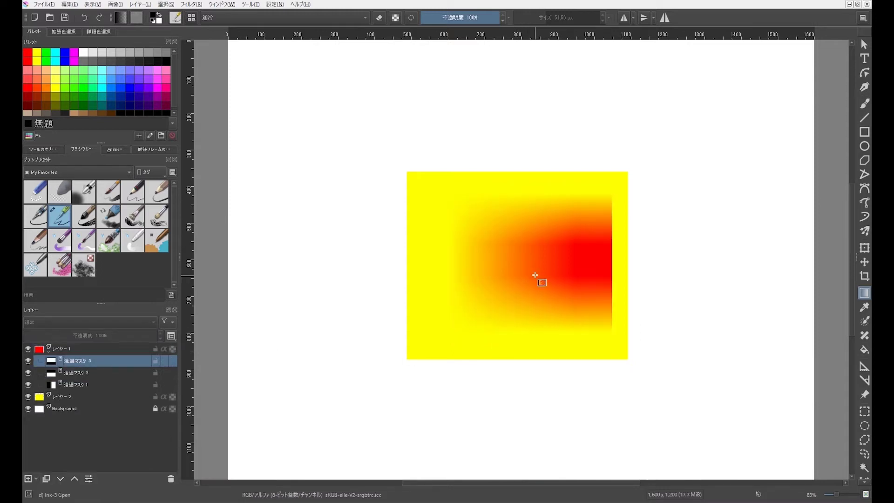
left_click(82, 348)
left_click(36, 478)
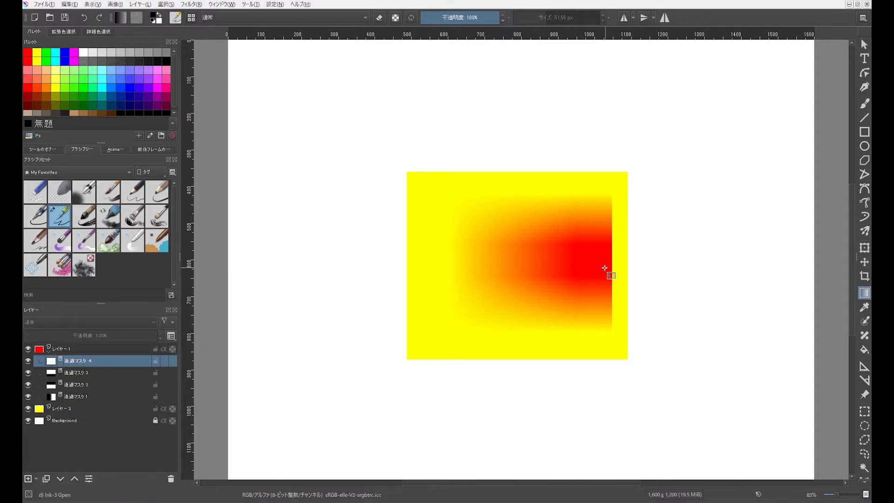
left_click_drag(602, 273, 560, 271)
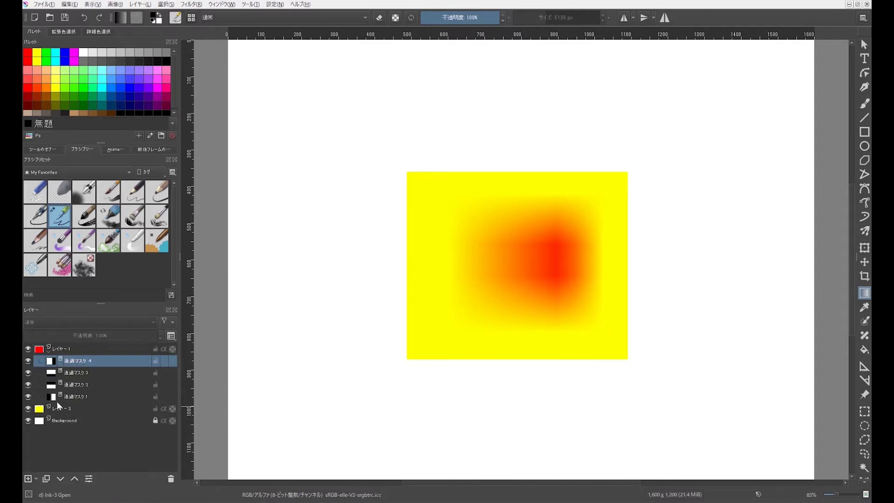
left_click_drag(55, 396, 54, 409)
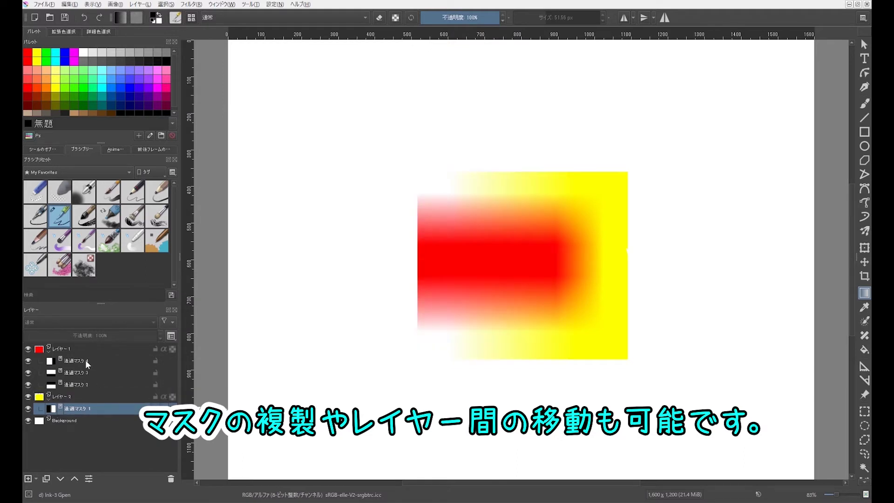
Step: Move the fourth mask onto the yellow layer, merge the red layer's masks, and hide the yellow layer
left_click_drag(85, 360, 63, 396)
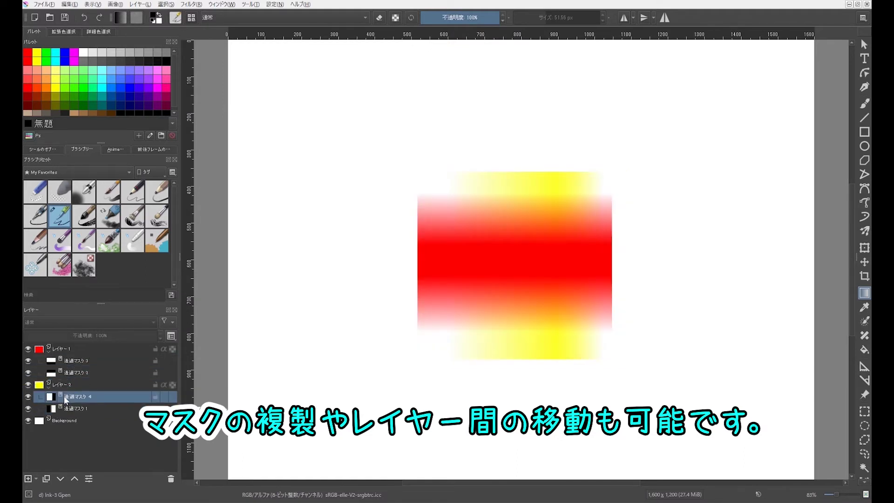
left_click(28, 348)
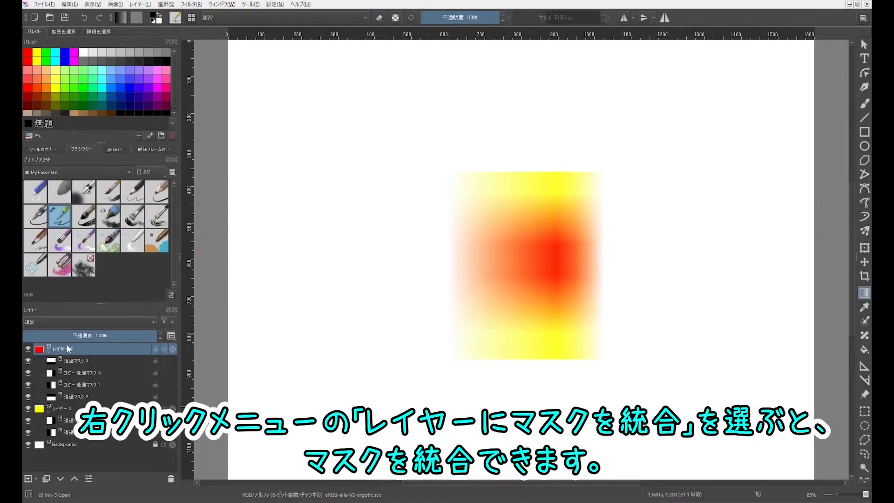
right_click(67, 347)
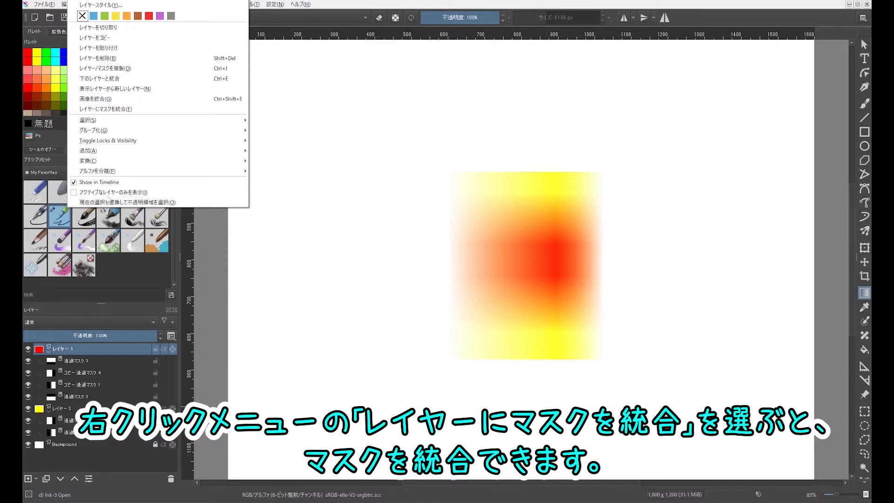
left_click(134, 110)
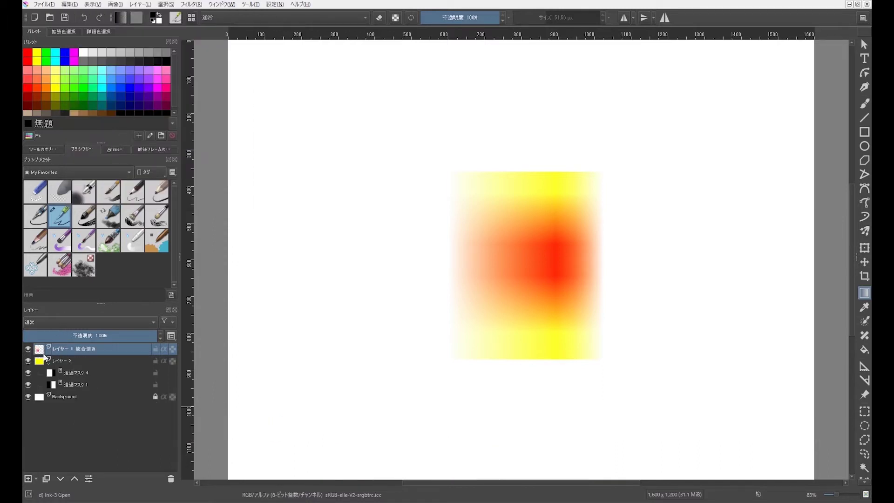
left_click(28, 360)
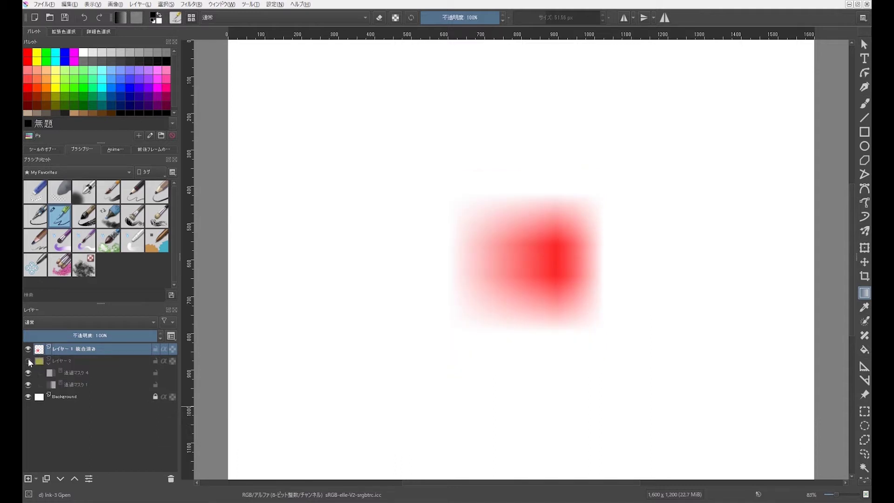
left_click(28, 349)
Step: Convert the merged red layer into a transparency mask (透過マスクへ) and show the yellow layer
right_click(90, 350)
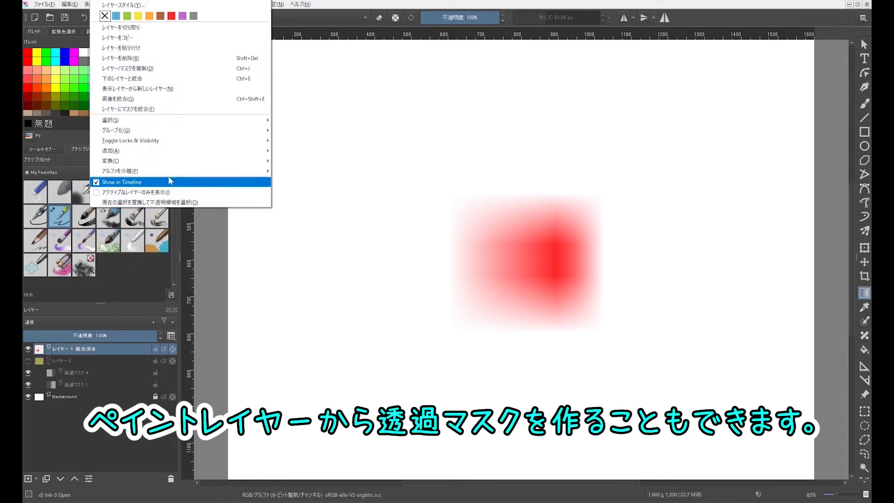
mouse_move(180, 160)
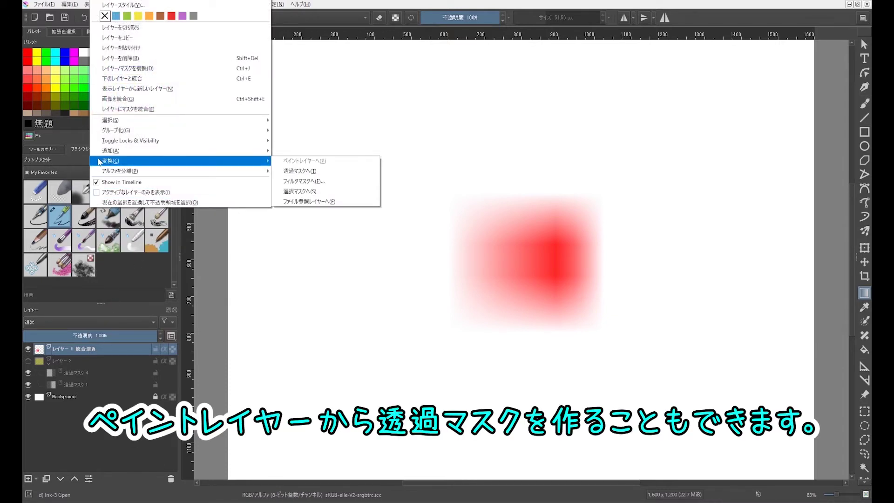
left_click(303, 171)
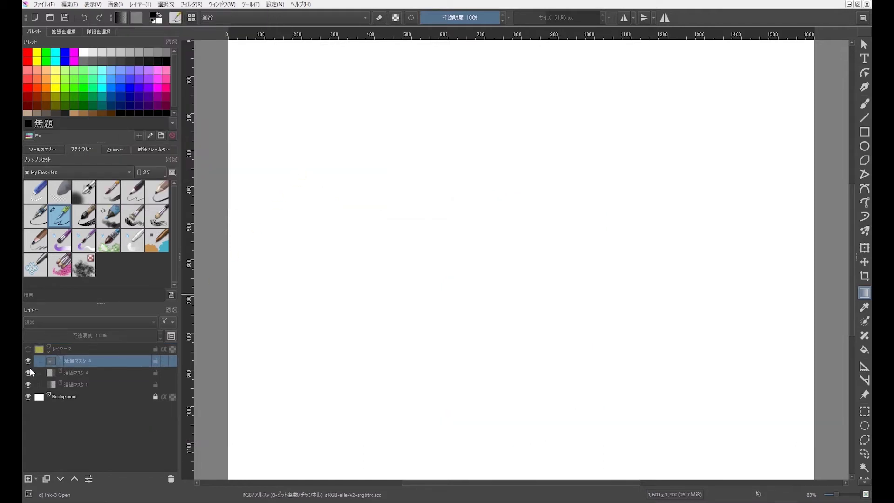
left_click(26, 348)
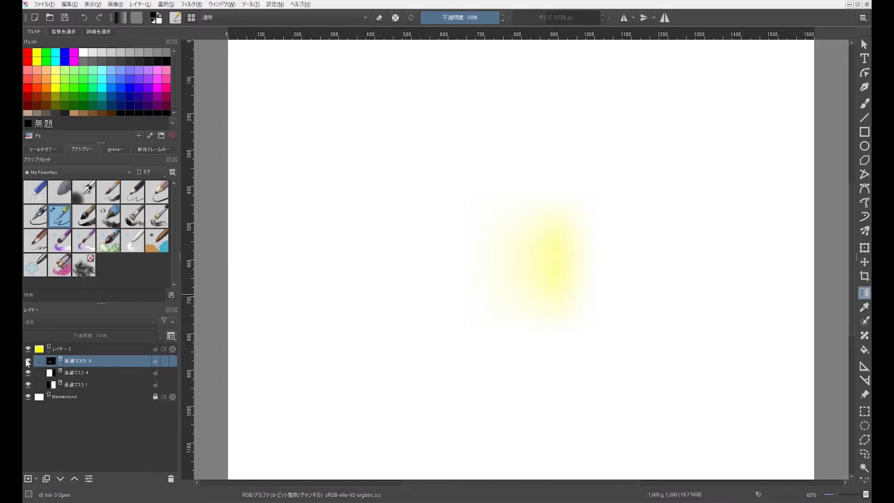
Step: Switch off the yellow layer's masks, toggling the converted mask to compare
left_click(27, 372)
left_click(28, 382)
left_click(29, 360)
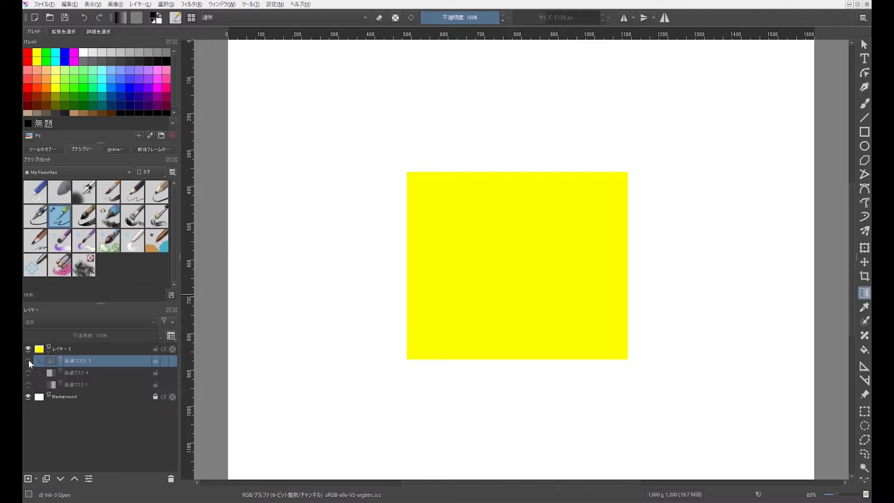
left_click(29, 361)
left_click(28, 360)
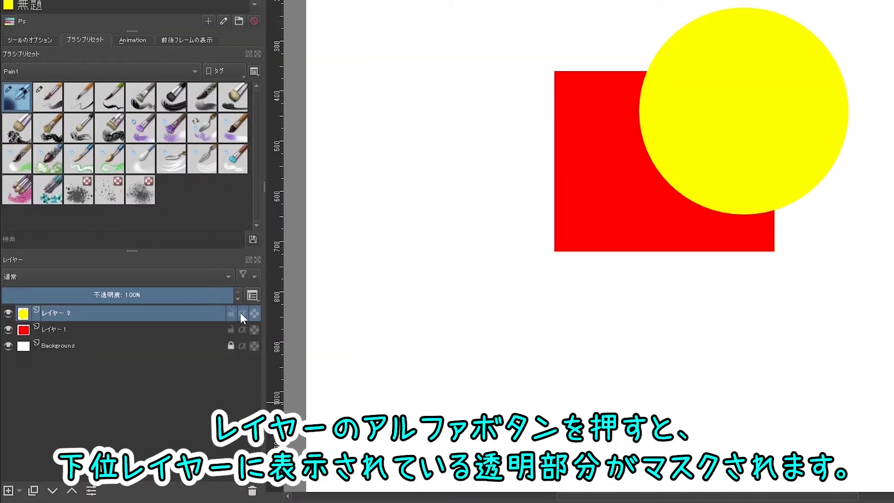
Step: Turn on inherit alpha for the yellow circle layer
left_click(242, 313)
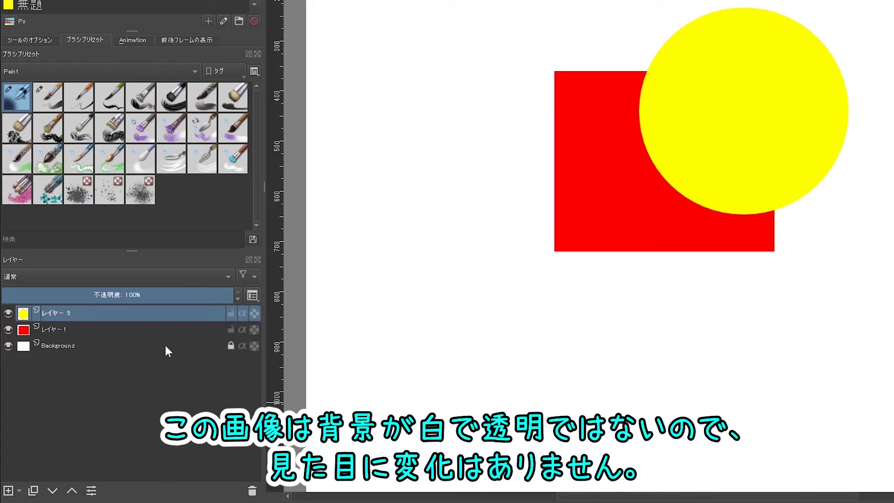
Step: Hide the Background layer so the yellow circle is clipped to the red square, toggling clipping to compare
left_click(9, 346)
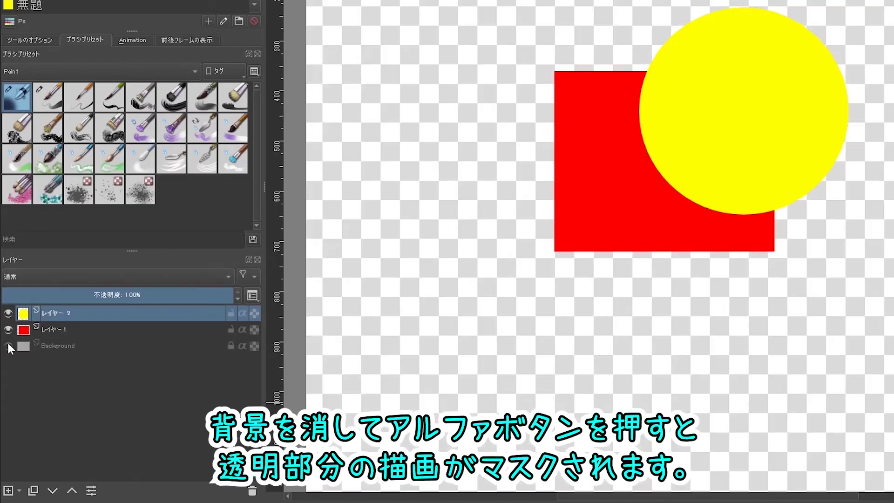
left_click(242, 314)
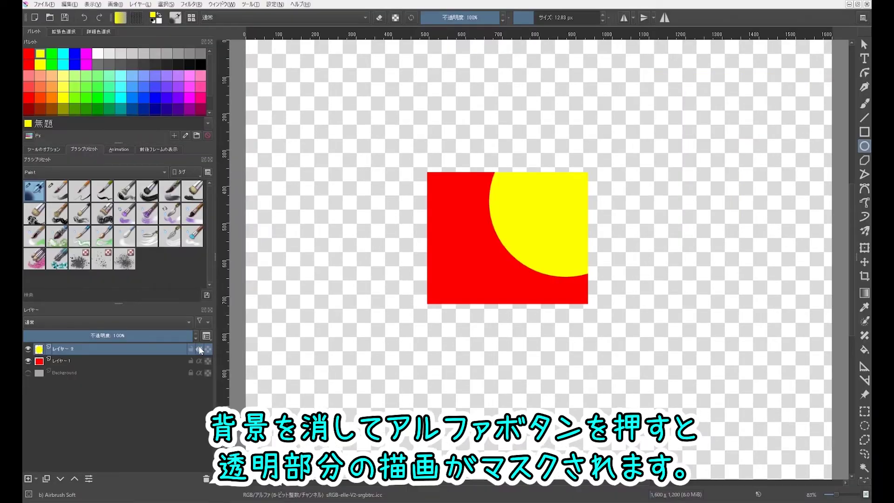
left_click(199, 349)
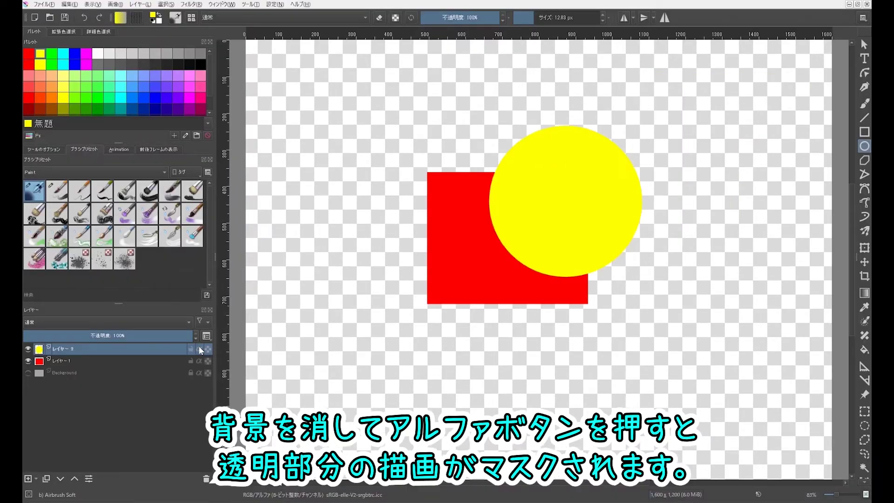
left_click(199, 350)
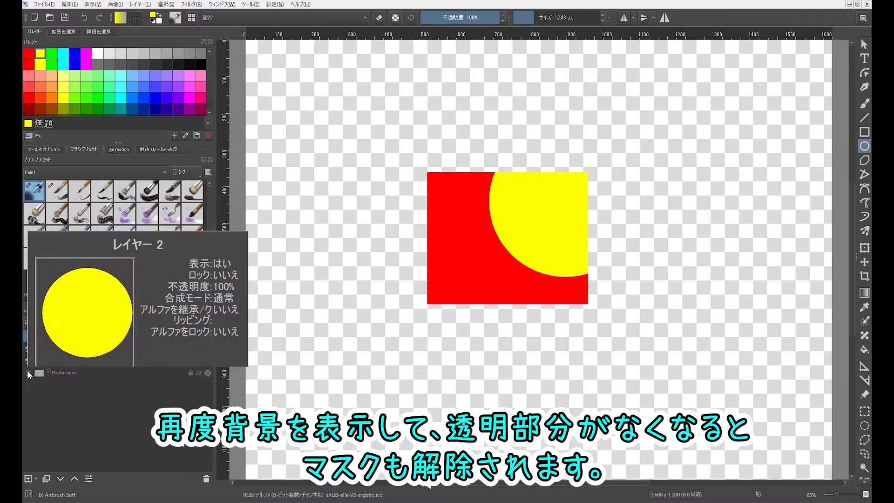
left_click(28, 373)
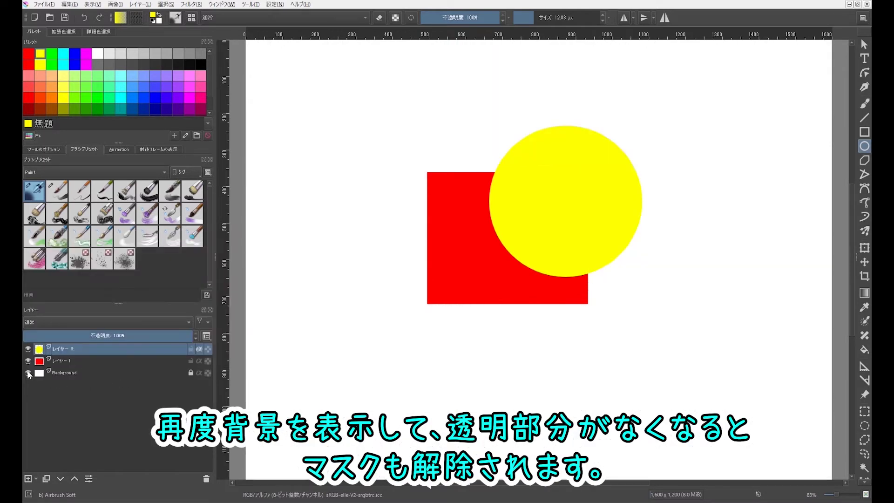
left_click(28, 373)
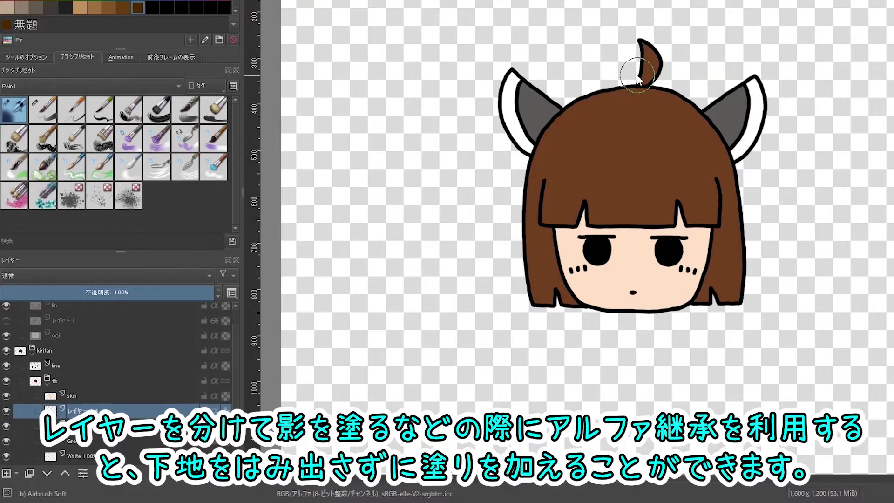
Step: Airbrush dark brown shadows along the hair's top and right edge on Layer 14, then enable inherit alpha
left_click_drag(638, 80, 687, 112)
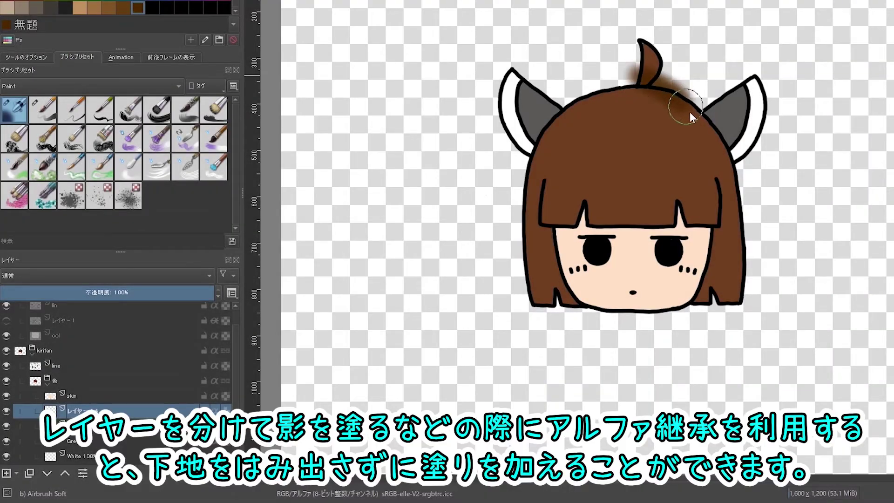
left_click_drag(720, 155, 740, 312)
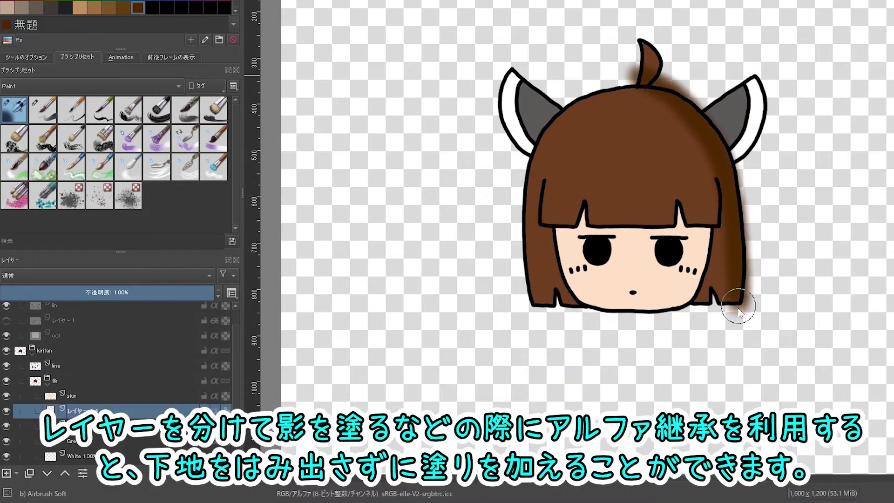
left_click_drag(623, 77, 669, 104)
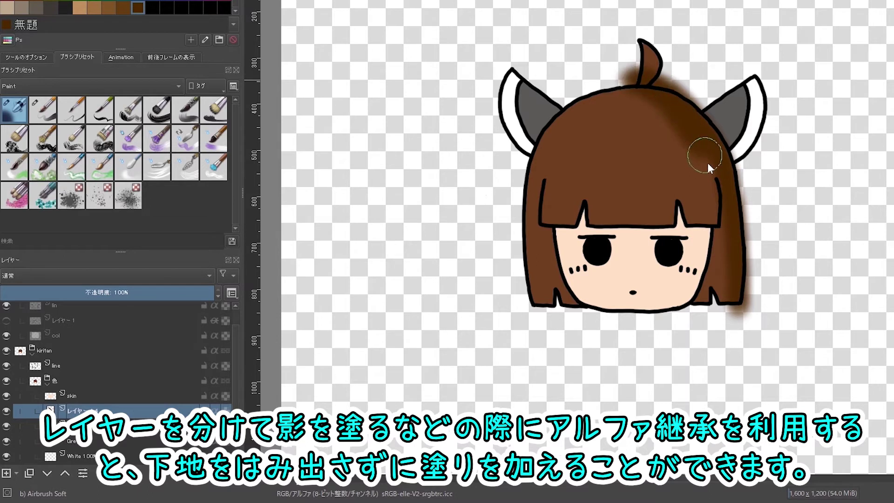
left_click_drag(725, 275, 717, 326)
mouse_move(680, 26)
left_mouse_down()
mouse_move(662, 72)
mouse_move(717, 94)
left_mouse_up()
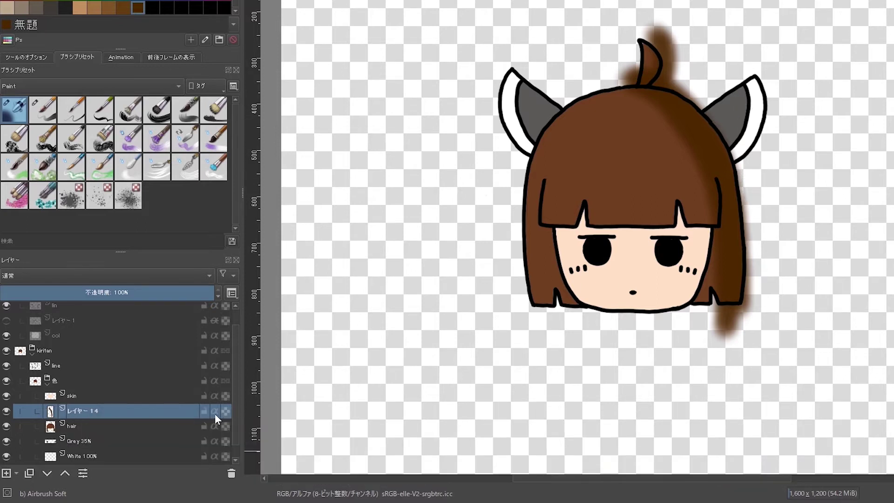
left_click(214, 411)
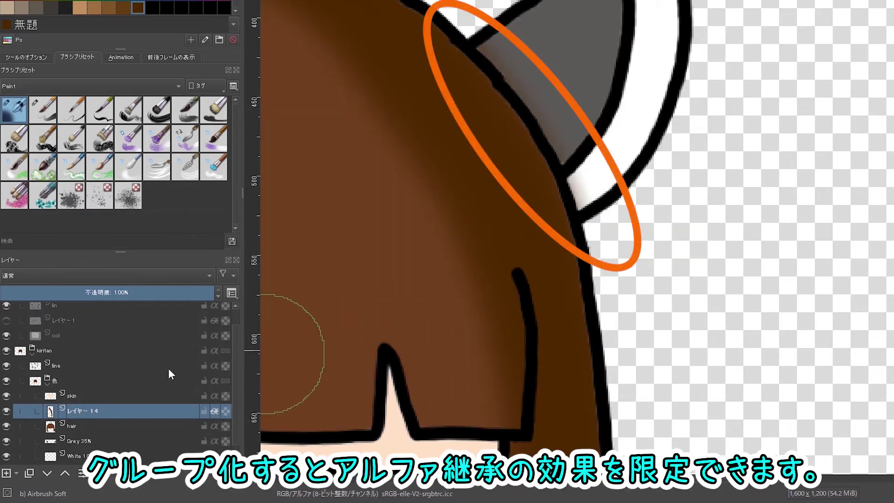
Step: Quick Group the hair layer with shading Layer 14, then select the skin layer
left_click(75, 425)
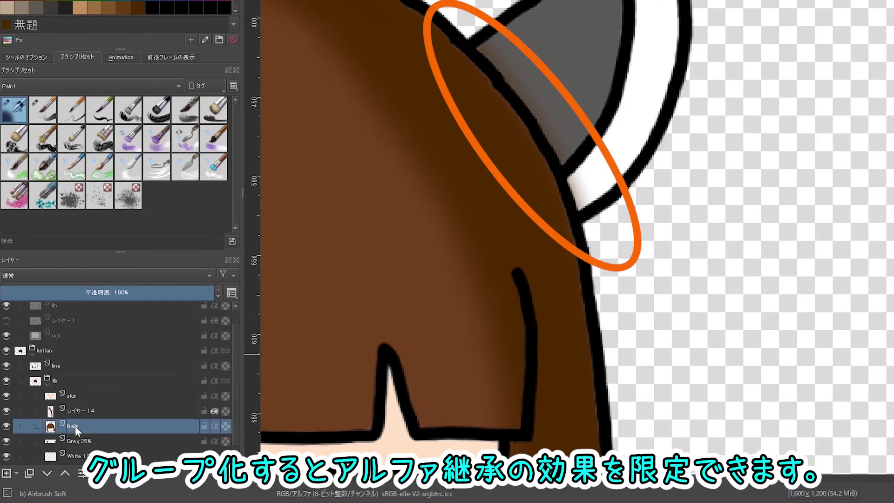
left_click(78, 412, "ctrl")
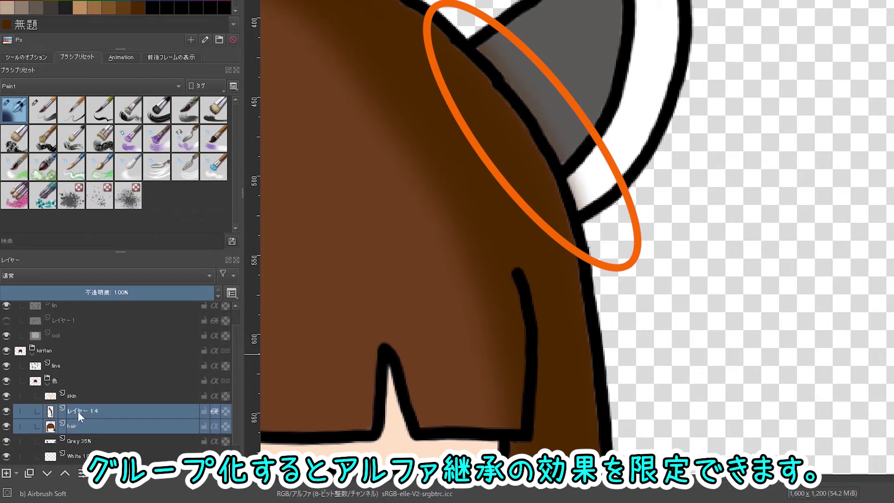
right_click(77, 412)
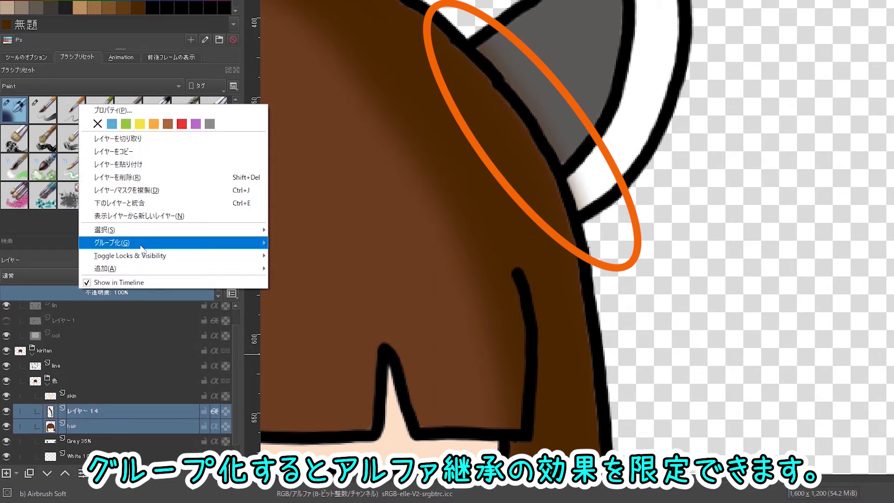
mouse_move(112, 242)
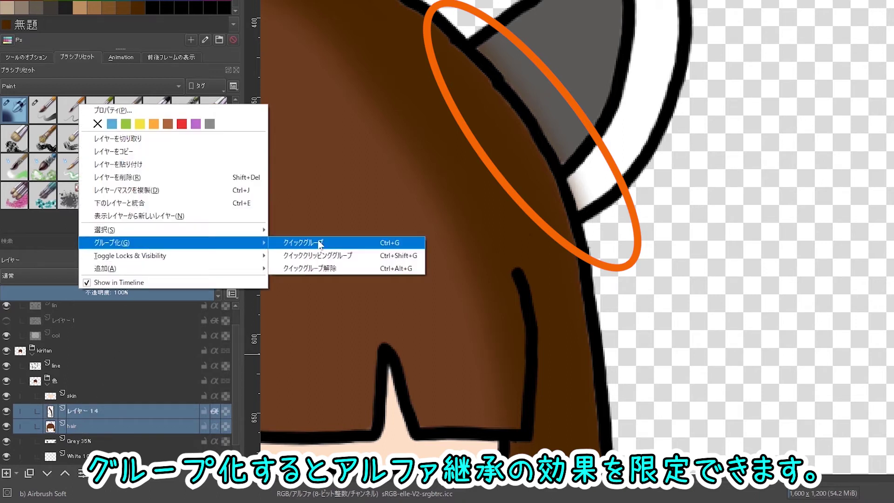
left_click(320, 243)
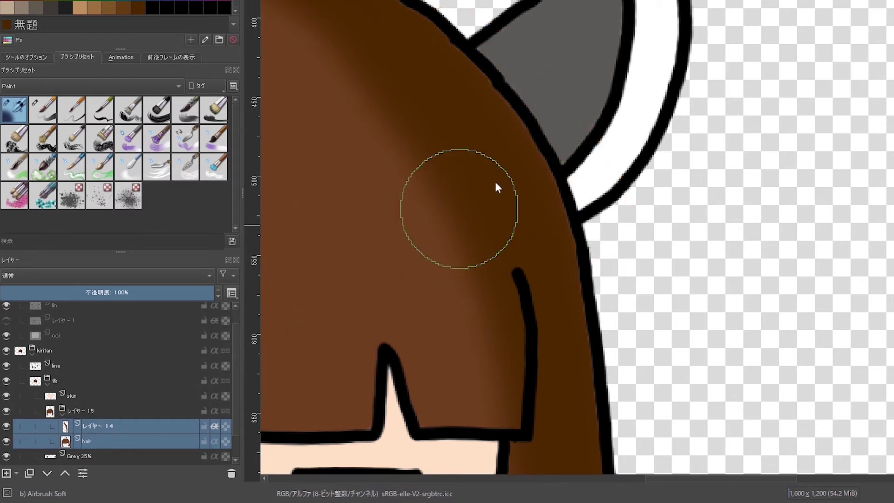
left_click(71, 396)
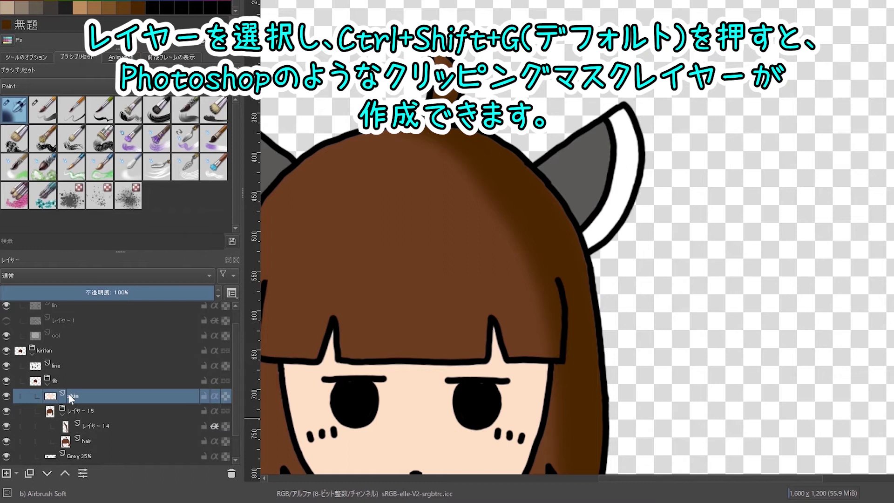
Step: Make a clipping group on the skin layer, shrink the brush, and centre the face in view
key("ctrl+shift+g")
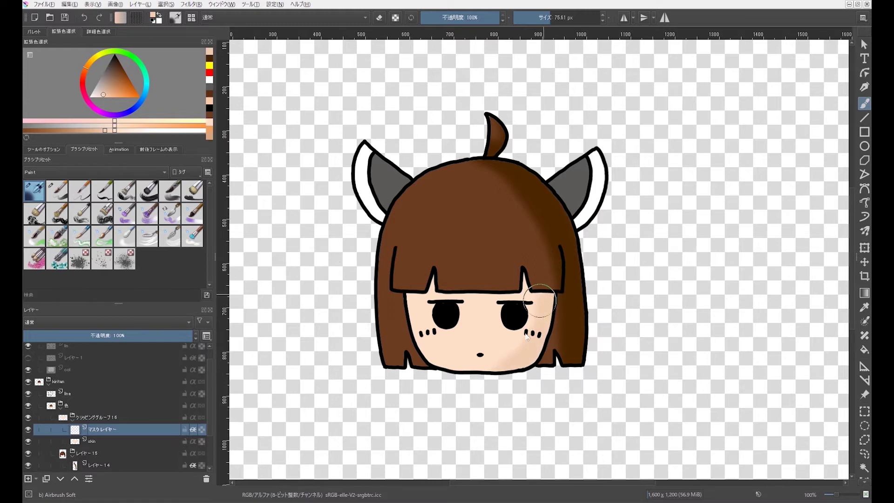
scroll(524, 345, "up", 2)
left_click_drag(445, 289, 320, 259, "shift")
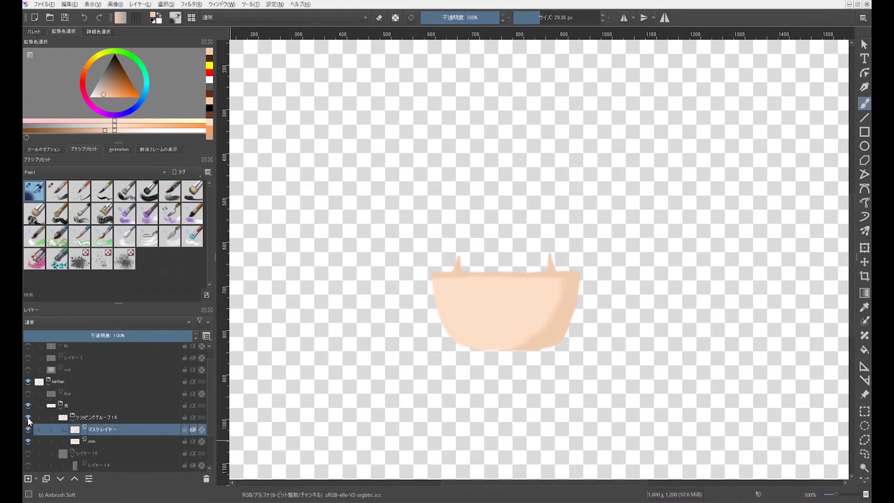
scroll(654, 303, "up", 2)
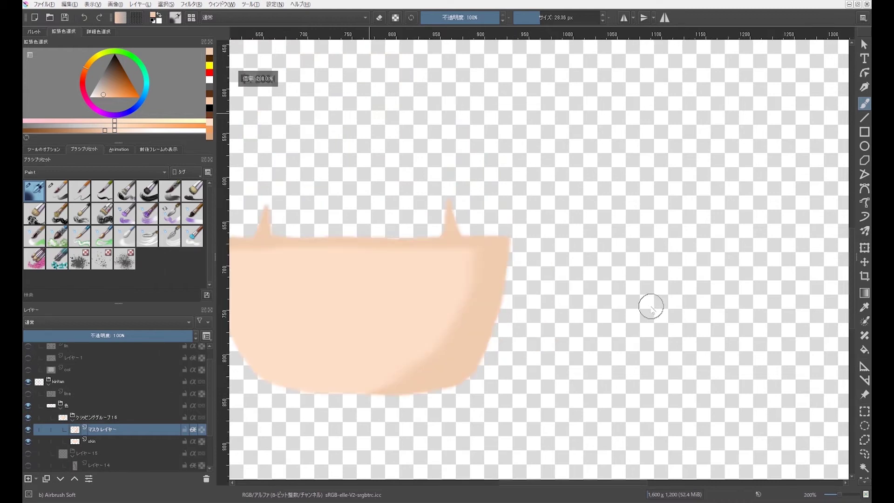
left_click_drag(411, 299, 551, 303)
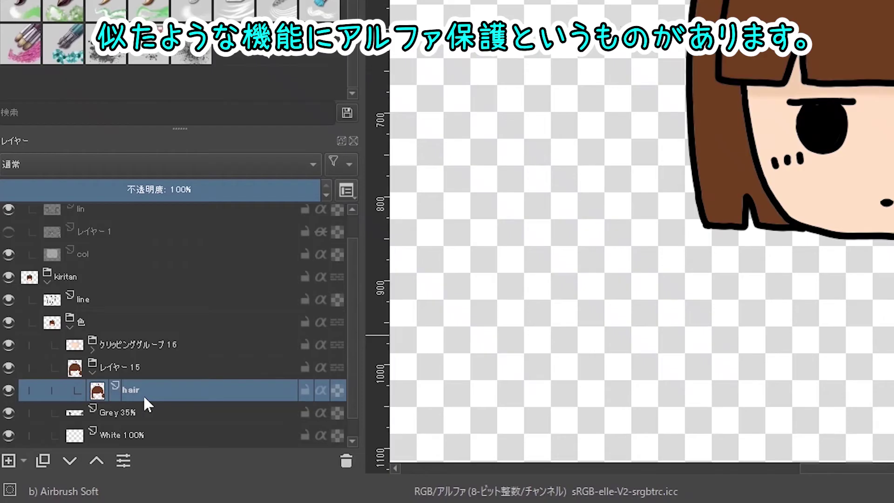
mouse_move(335, 395)
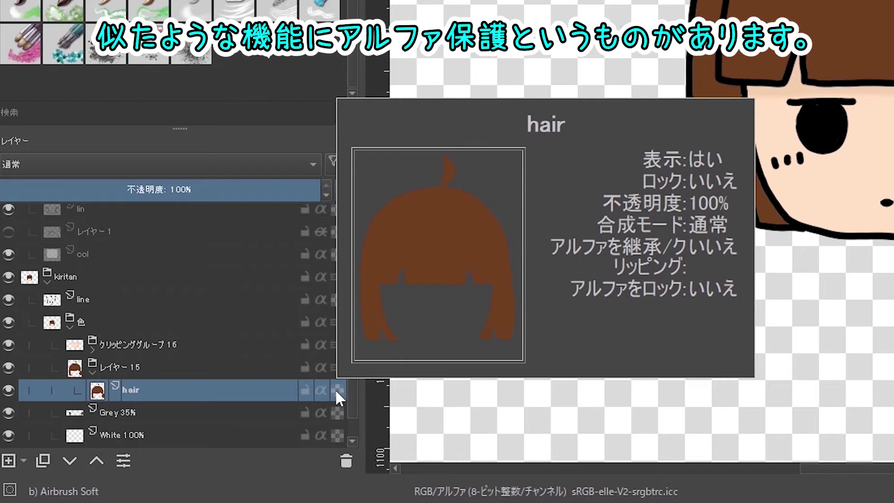
Step: Alpha-lock the hair layer and paint dark brown from the Palette into the hair strands
left_click(336, 391)
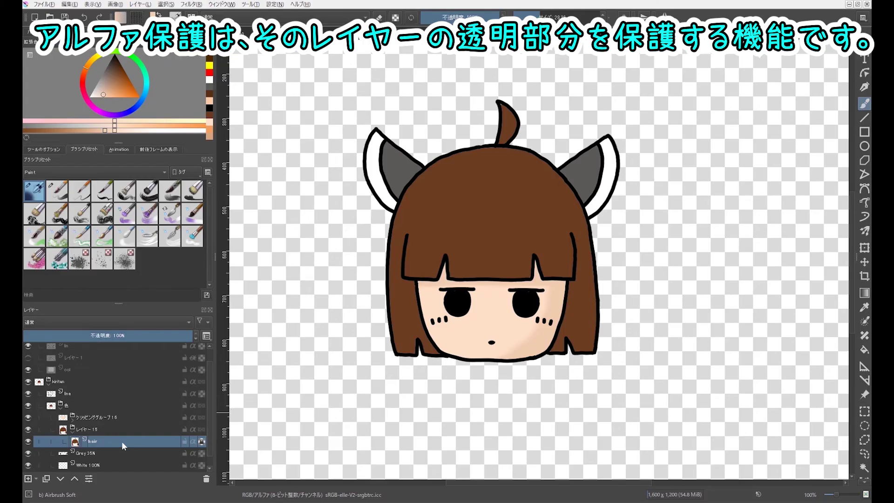
left_click(492, 218, "ctrl")
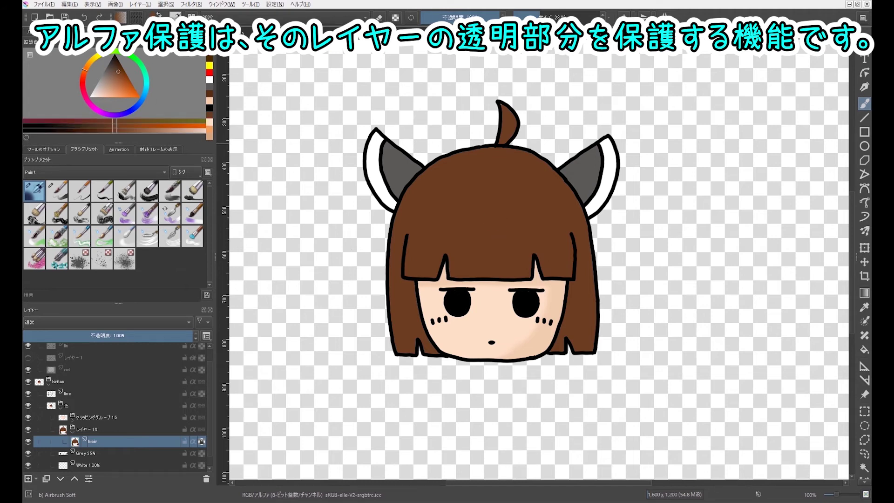
left_click(32, 42)
left_click(132, 111)
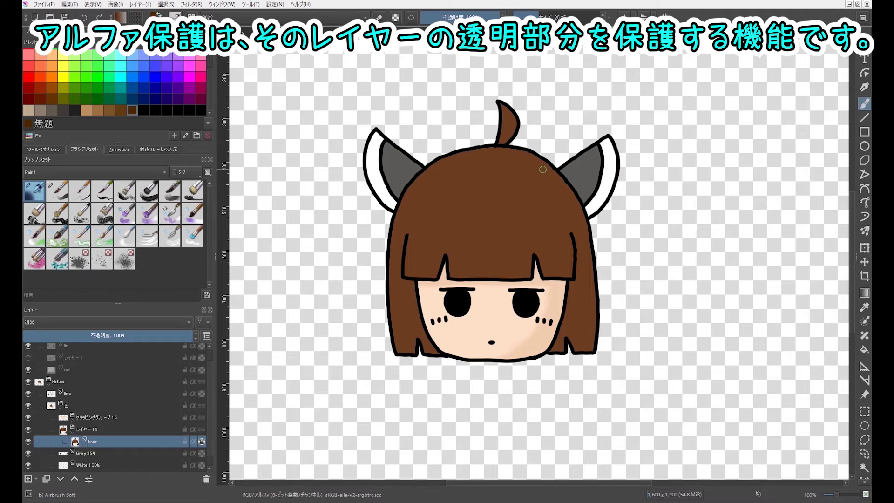
key("bracketright")
key("bracketright")
key("bracketright")
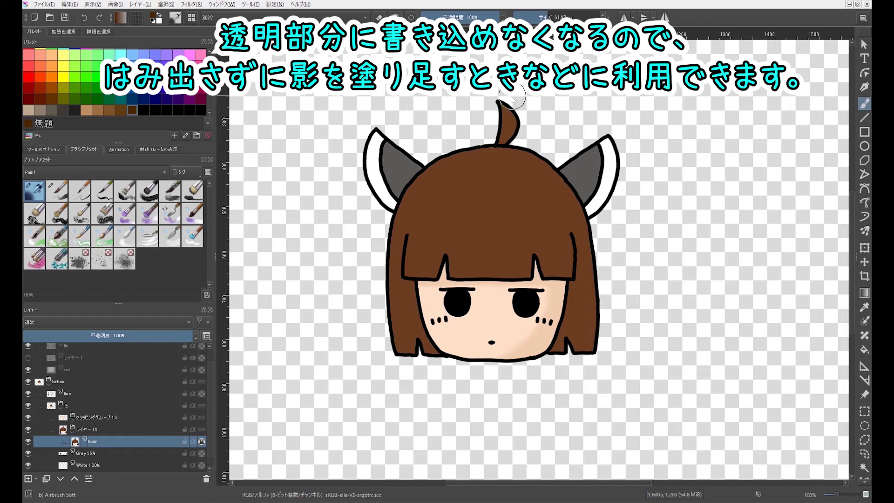
mouse_move(532, 112)
left_mouse_down()
mouse_move(514, 126)
mouse_move(575, 217)
mouse_move(592, 358)
left_mouse_up()
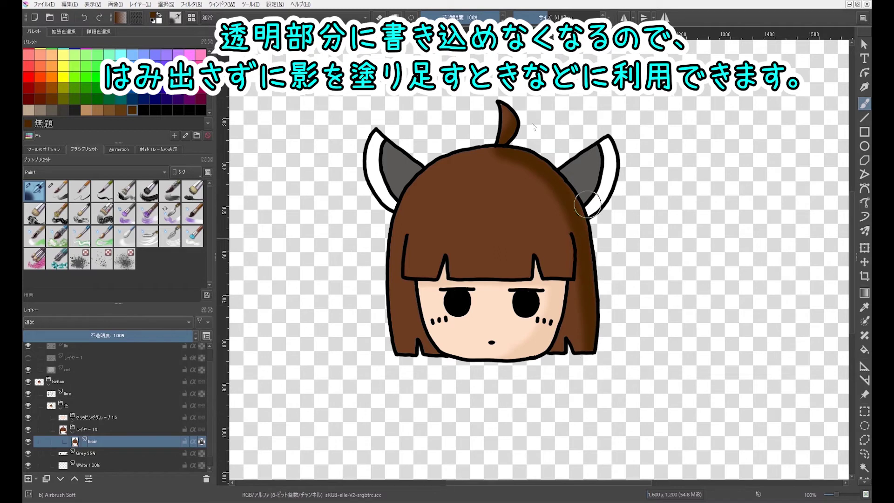
mouse_move(468, 146)
left_mouse_down()
mouse_move(529, 160)
mouse_move(575, 199)
mouse_move(604, 329)
left_mouse_up()
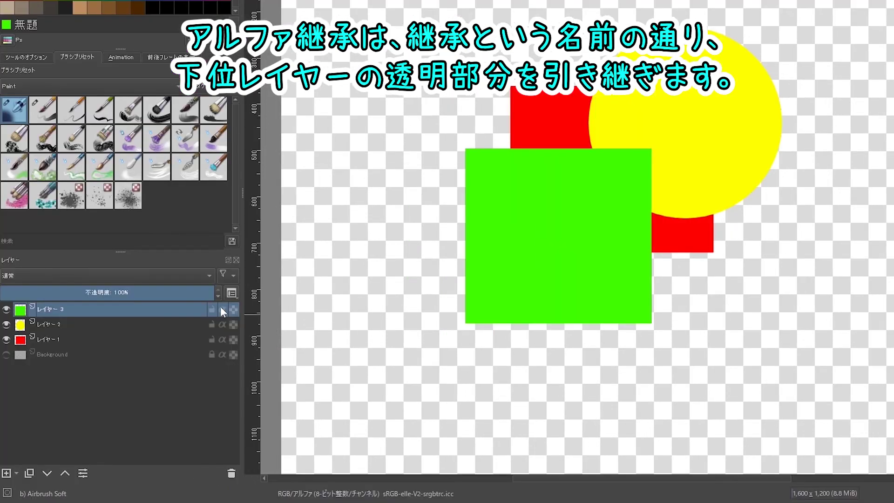
left_click(220, 308)
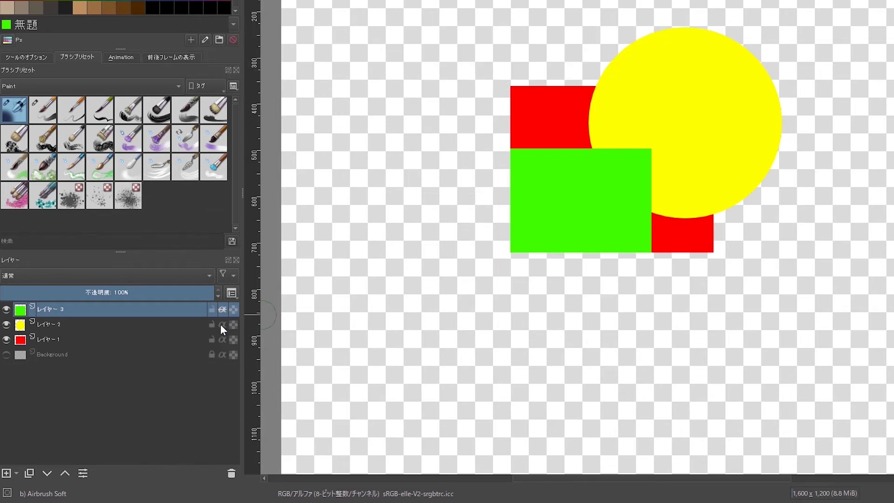
left_click(222, 324)
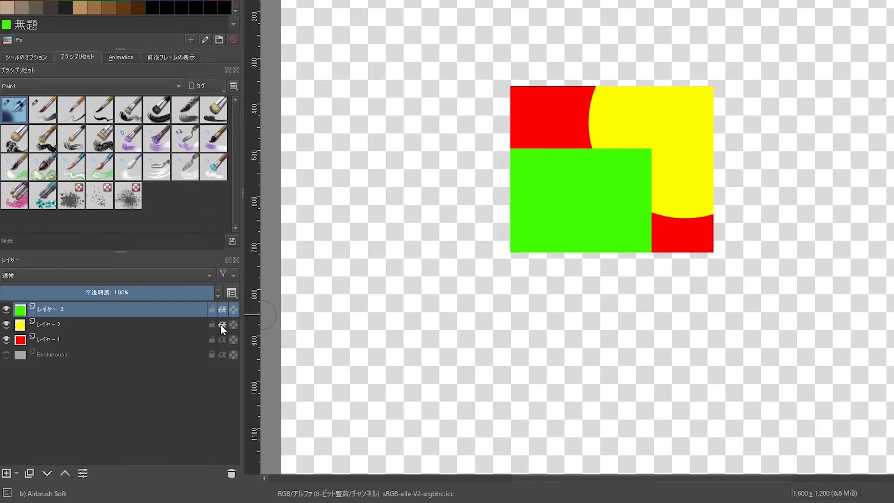
left_click(222, 324)
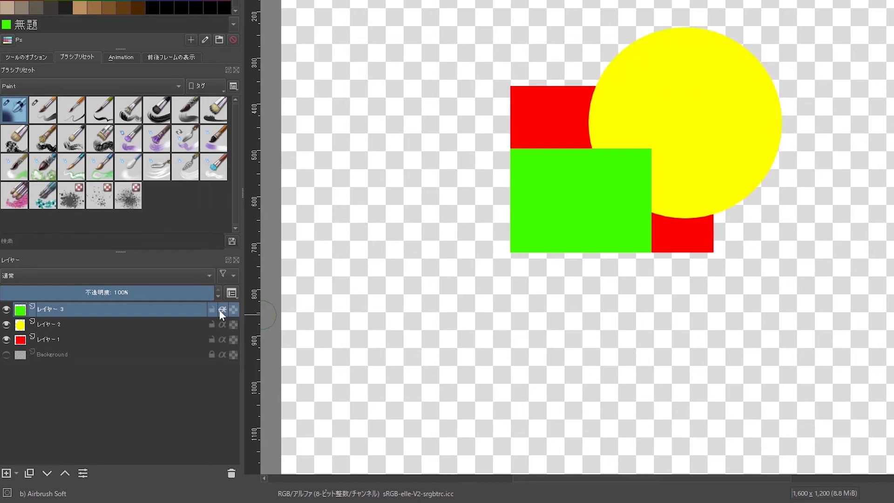
left_click(222, 309)
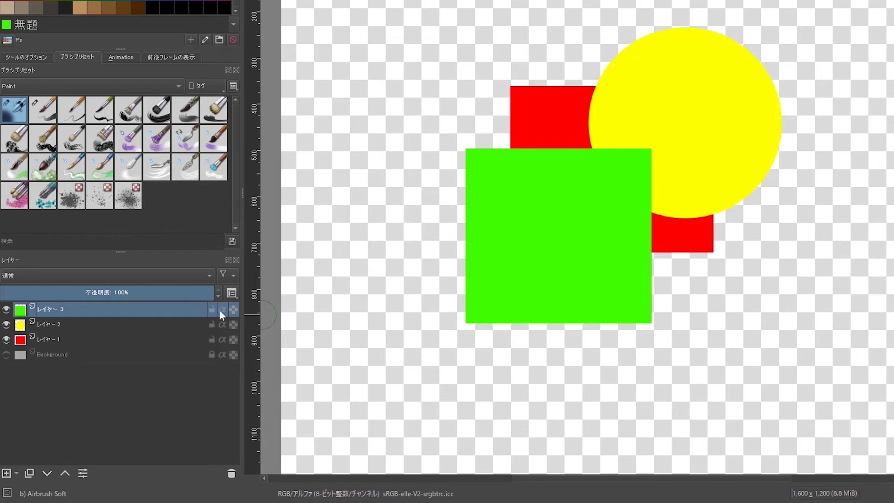
left_click(58, 328)
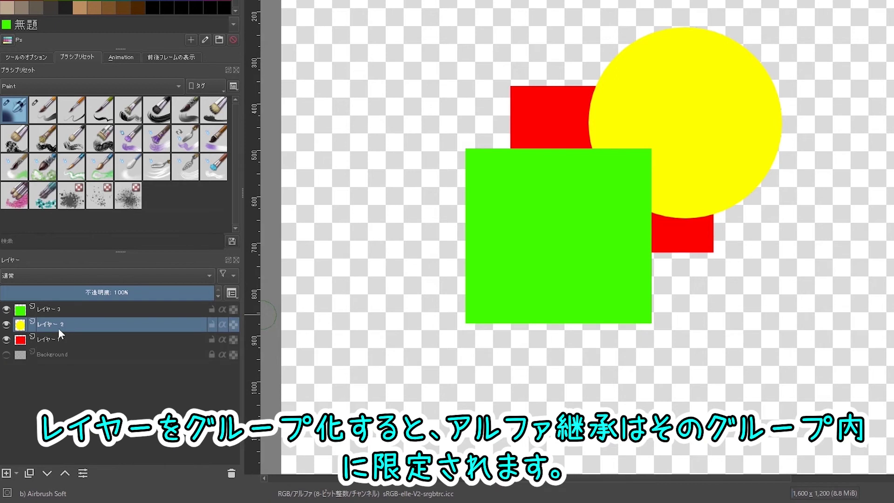
left_click(58, 311, "ctrl")
Step: Quick Group the green and yellow layers and select the new group
right_click(58, 309)
mouse_move(140, 140)
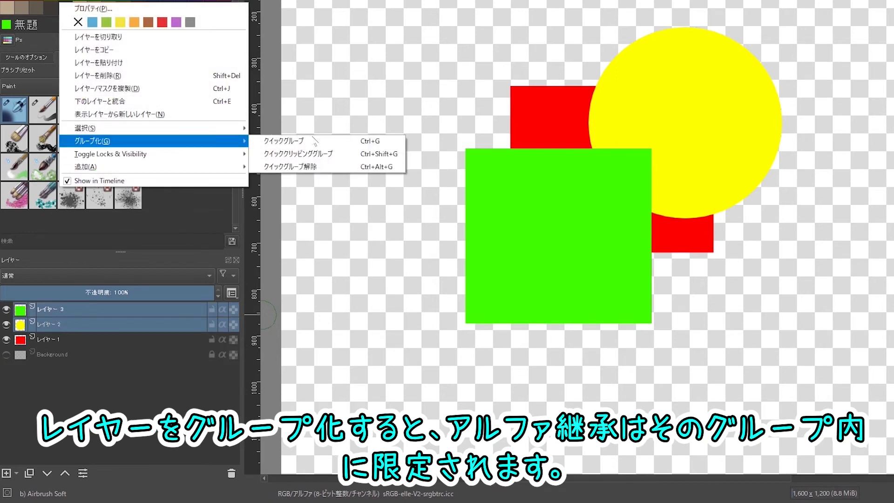
left_click(311, 140)
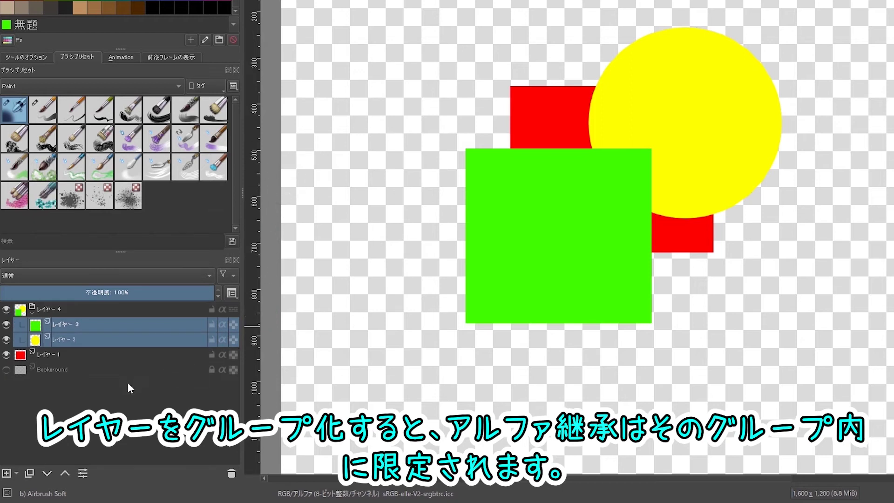
left_click(138, 311)
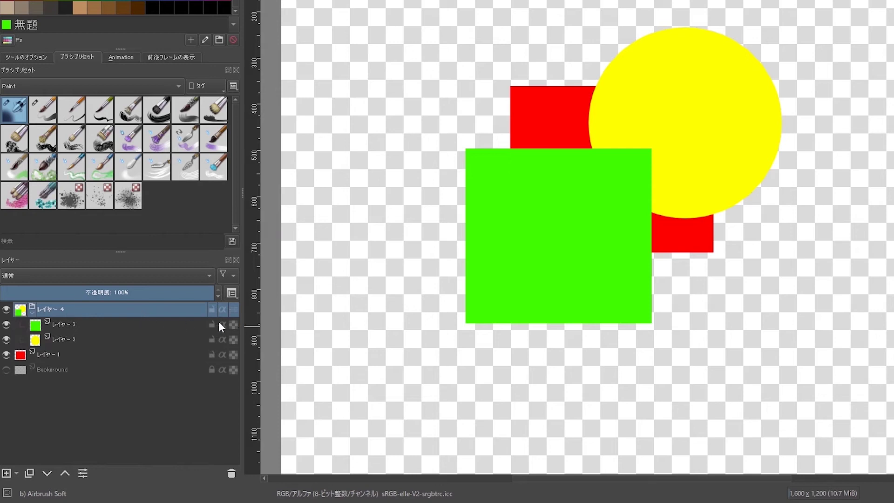
mouse_move(220, 325)
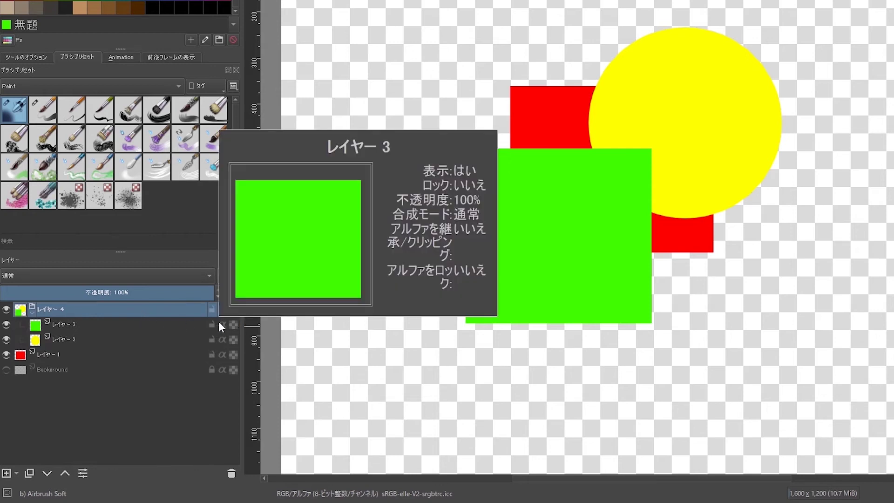
Step: Clip the green square to the yellow circle with Inherit Alpha, comparing off and on
left_click(220, 323)
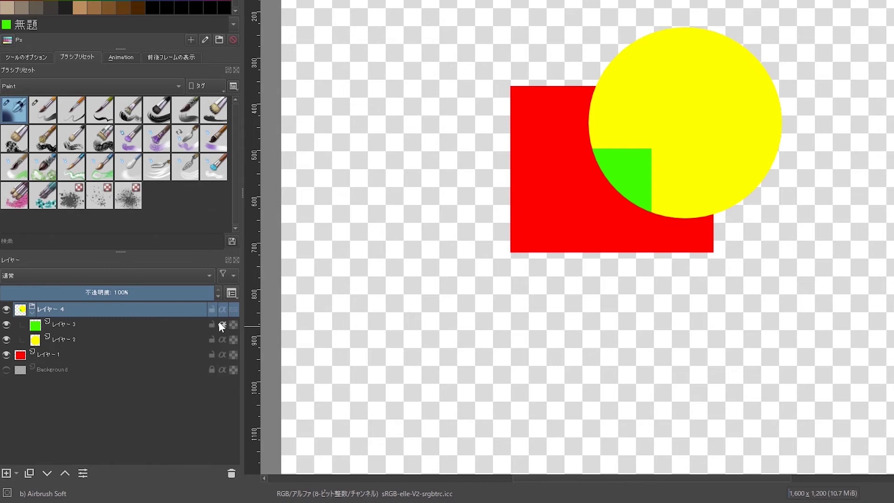
left_click(219, 323)
left_click(220, 323)
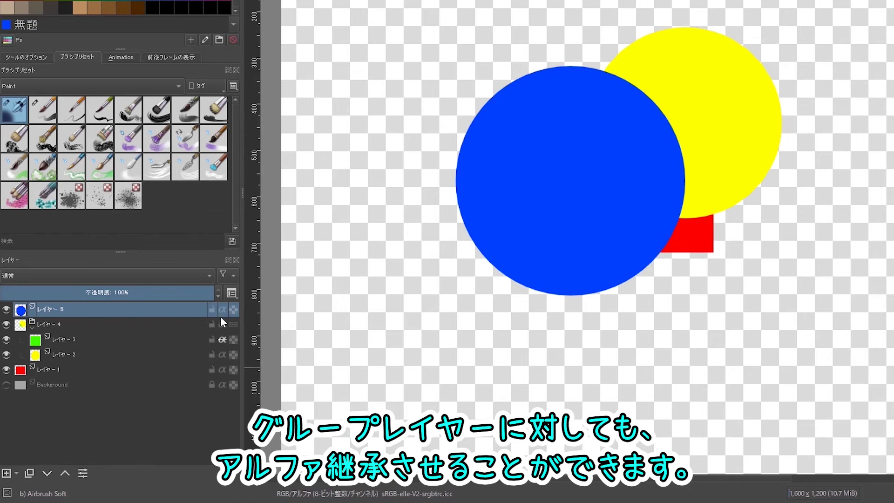
Step: Collapse the group and clip the blue circle layer with Inherit Alpha, comparing off and on
left_click(31, 329)
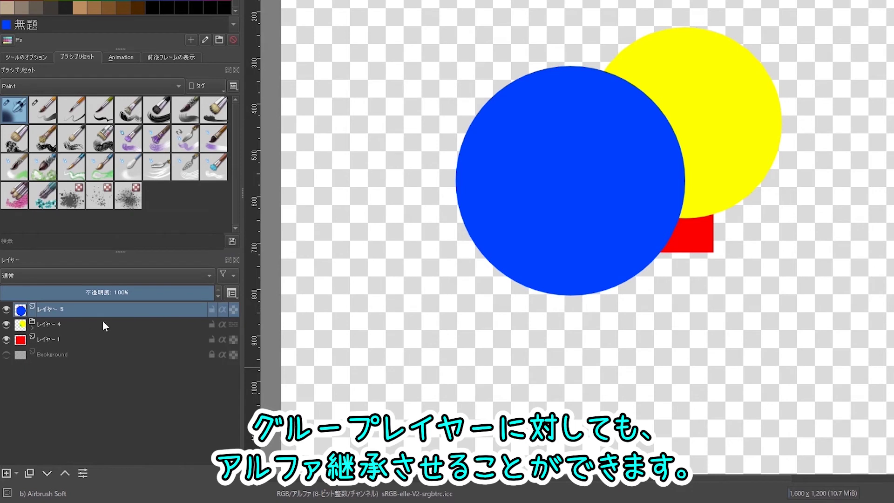
left_click(221, 308)
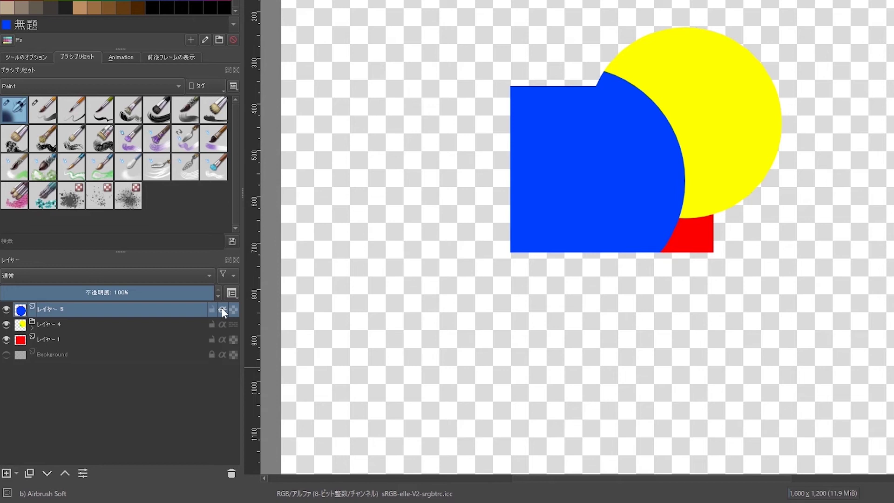
left_click(221, 308)
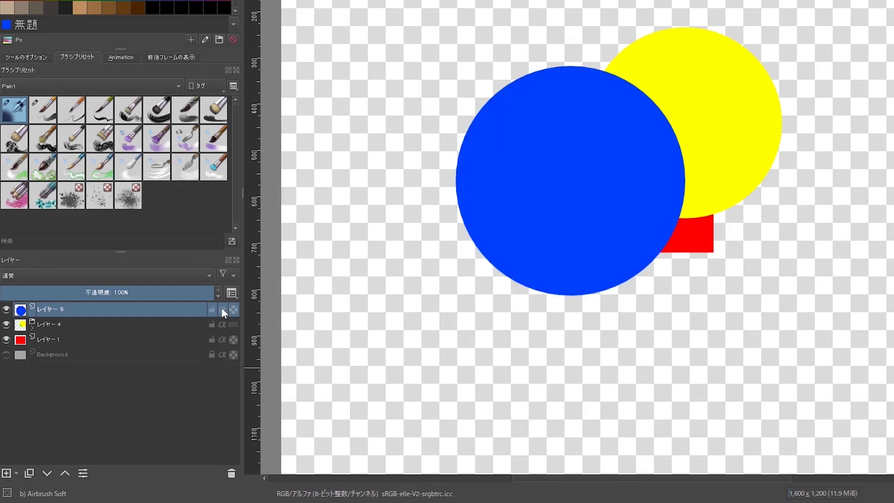
left_click(221, 308)
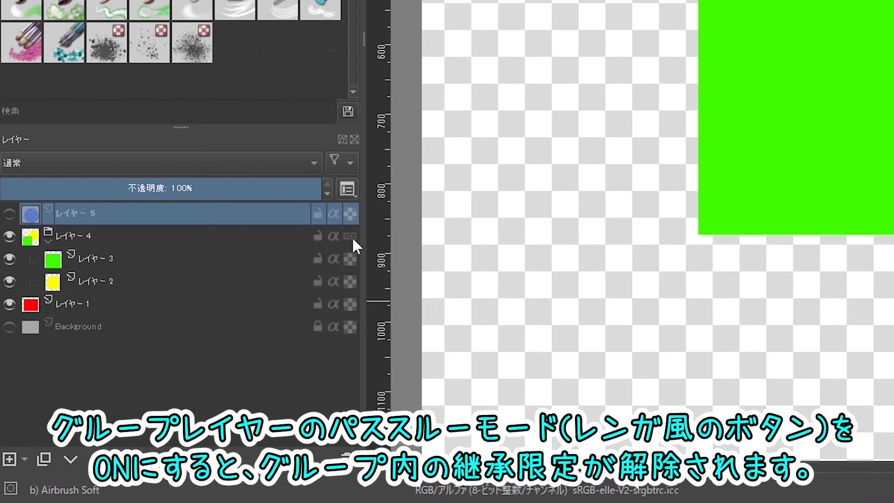
Step: Set the group to Pass Through and clip the green square and yellow circle to the red rectangle
left_click(350, 236)
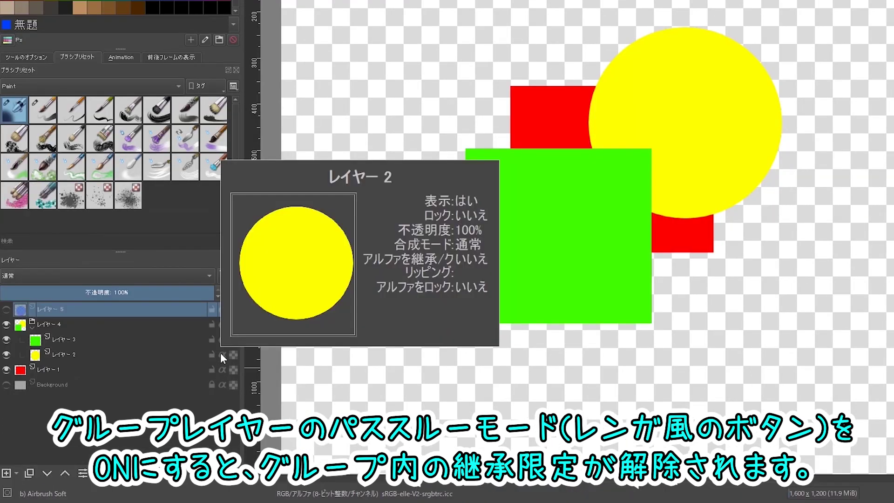
left_click(170, 342)
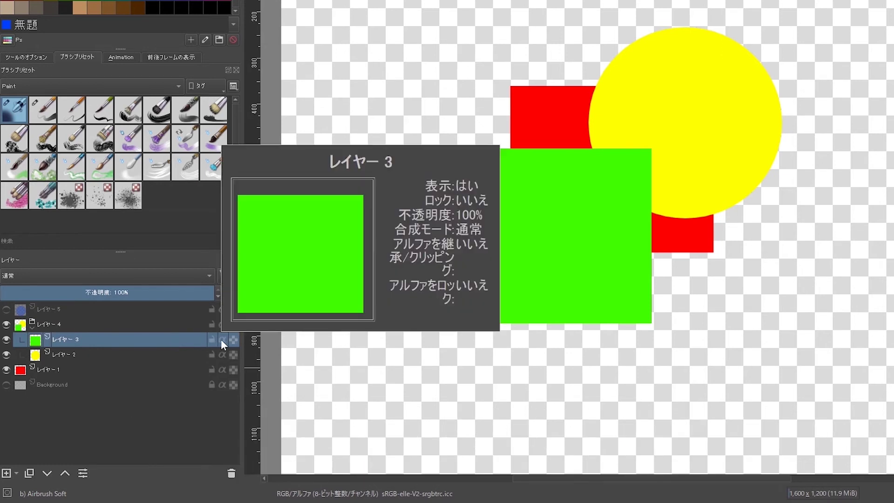
left_click(221, 339)
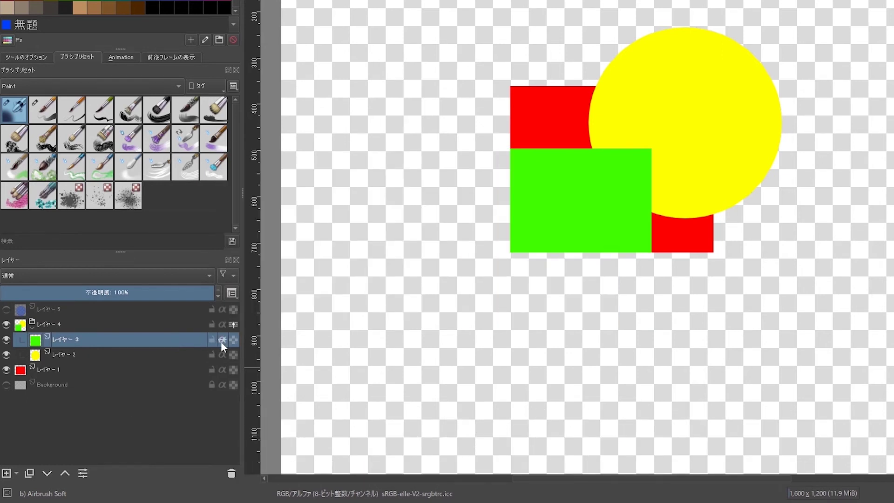
left_click(222, 354)
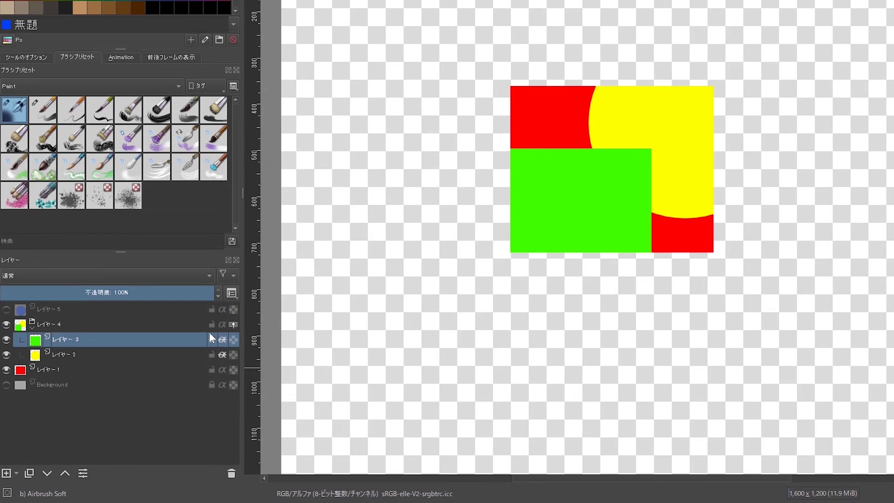
Step: Show the blue circle layer and clip it to the shapes below with Inherit Alpha
left_click(171, 309)
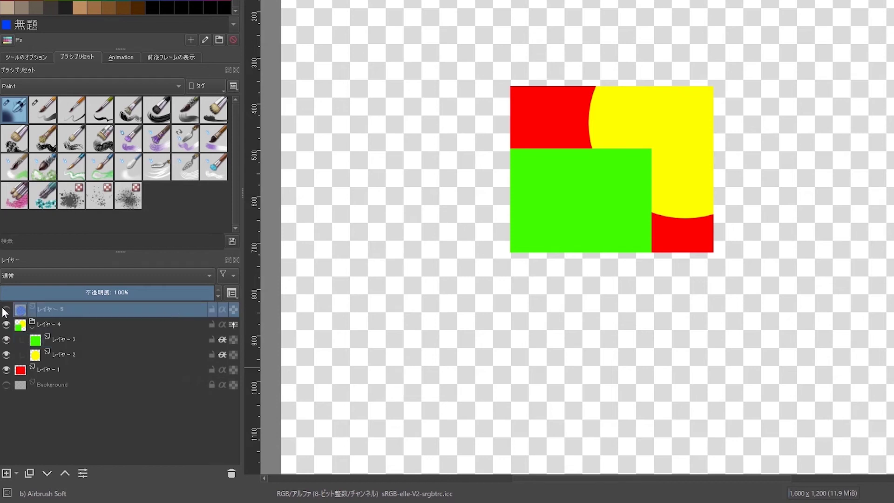
left_click(5, 309)
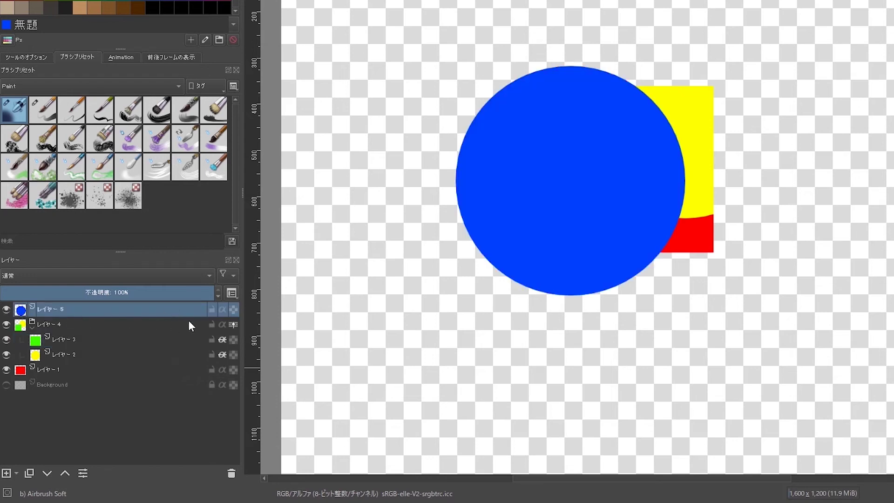
left_click(221, 309)
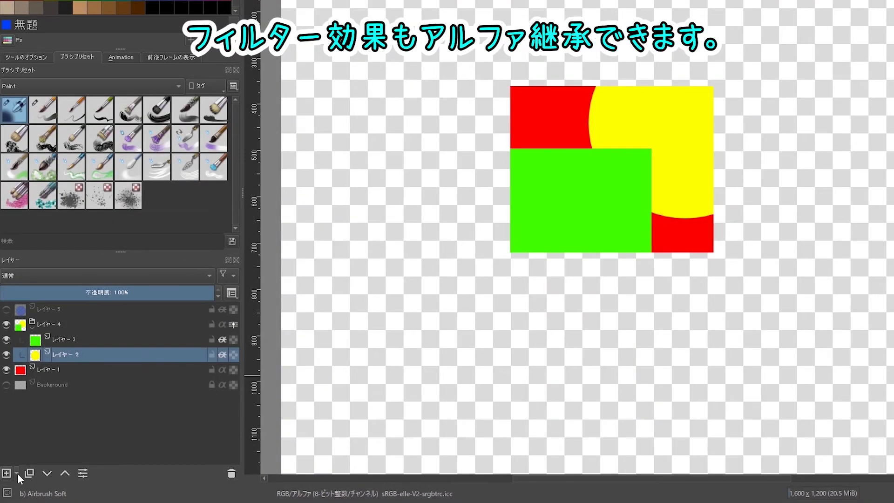
Step: Add a Gaussian Blur filter layer with radius about 41.73 px and toggle it to compare
left_click(18, 473)
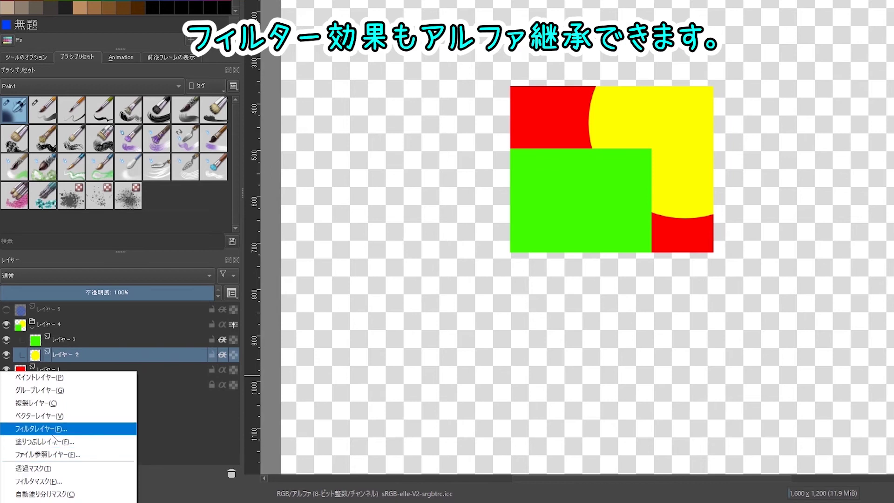
left_click(51, 424)
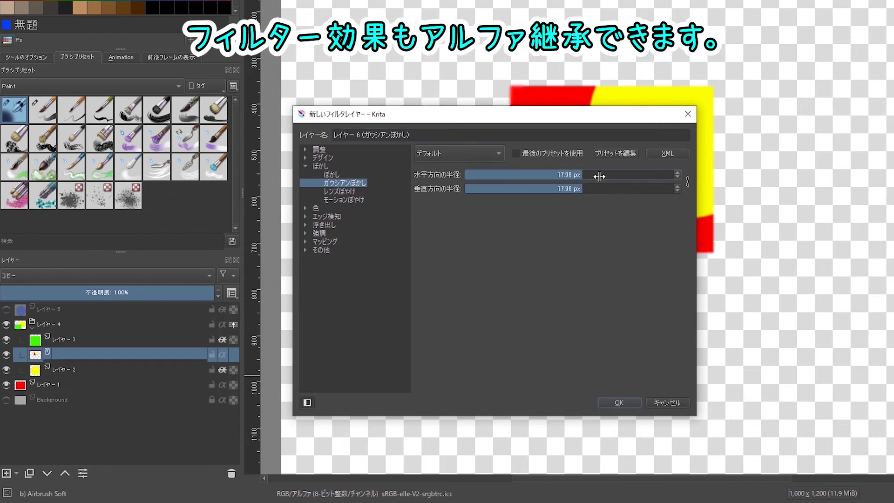
left_click_drag(565, 177, 621, 175)
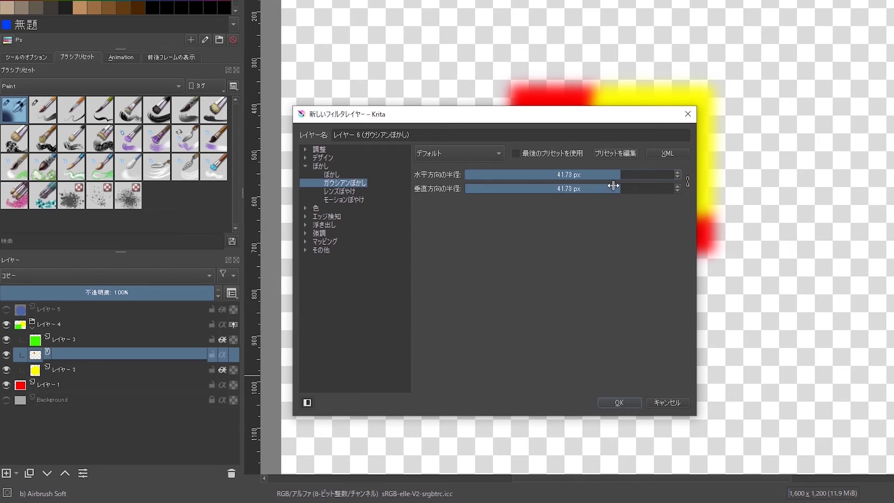
left_click(619, 403)
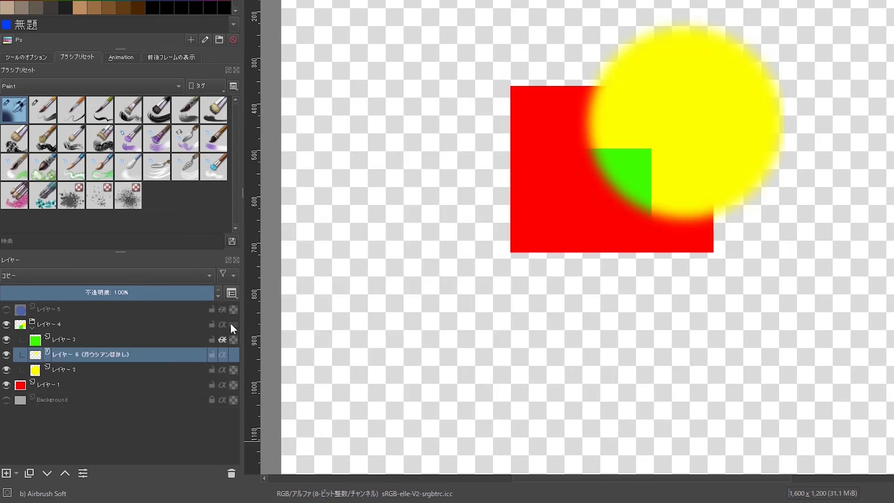
left_click(6, 355)
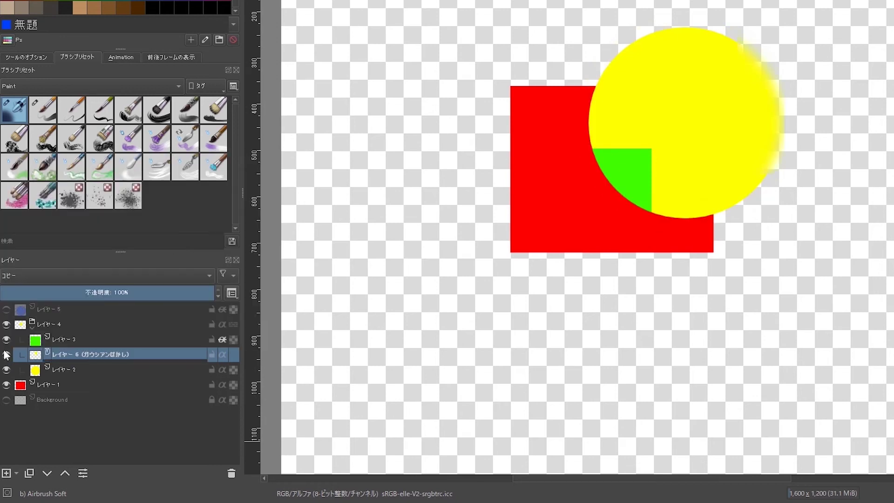
left_click(6, 354)
left_click(6, 355)
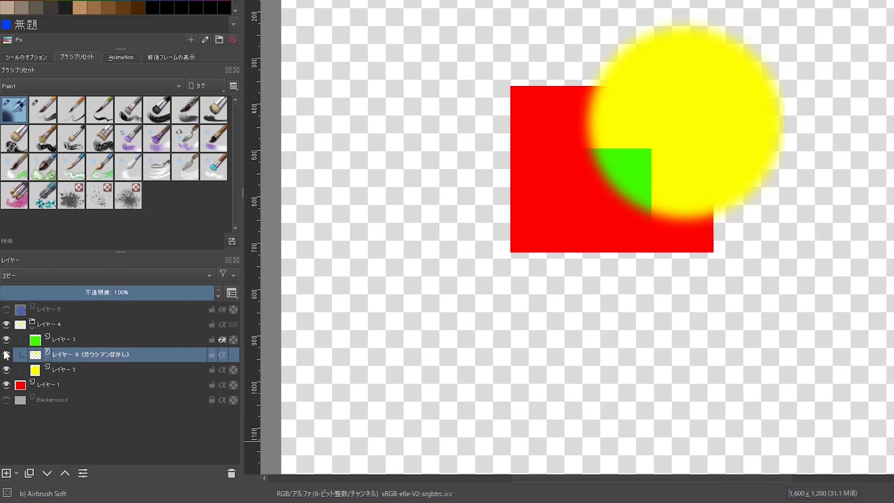
Step: Briefly show the blue circle, then move the green square up over the yellow circle
left_click(9, 324)
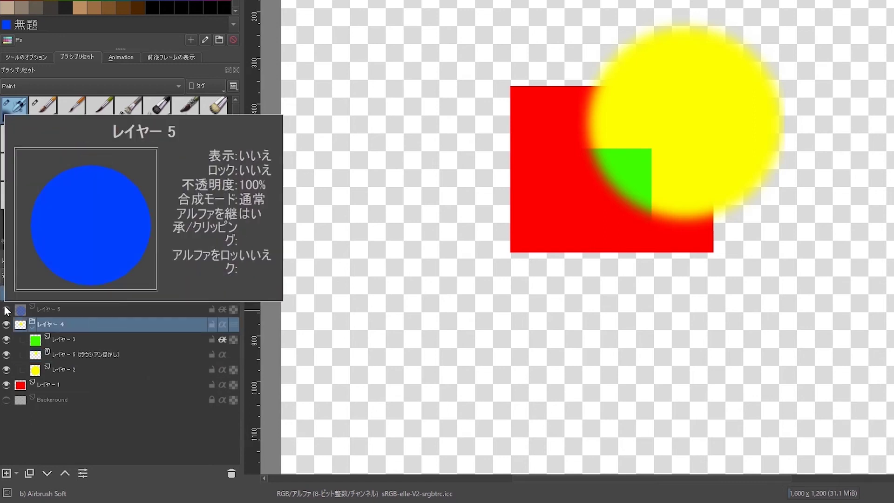
left_click(6, 309)
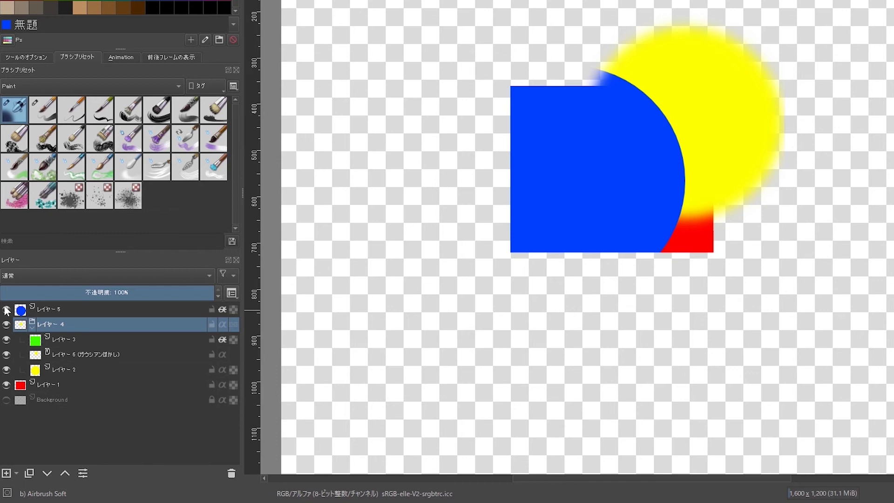
left_click(6, 309)
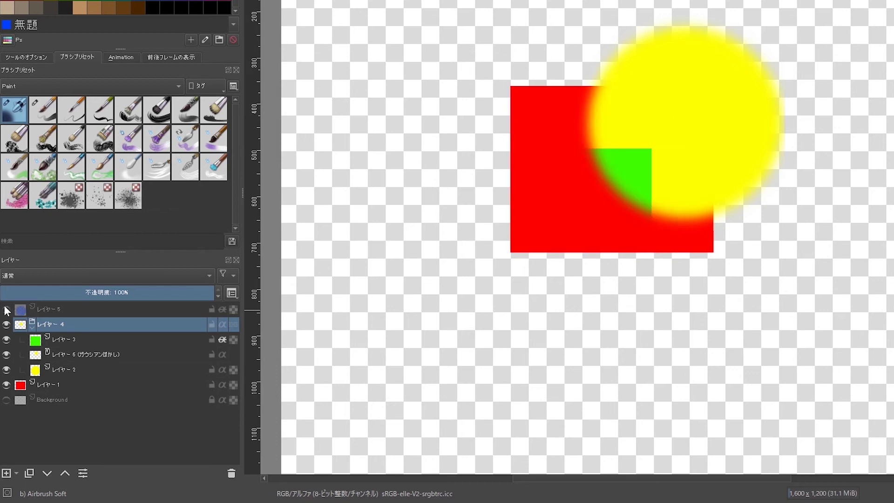
left_click(65, 339)
key("t")
mouse_move(634, 178)
left_mouse_down()
mouse_move(788, 166)
mouse_move(798, 122)
mouse_move(790, 84)
mouse_move(782, 64)
mouse_move(752, 48)
left_mouse_up()
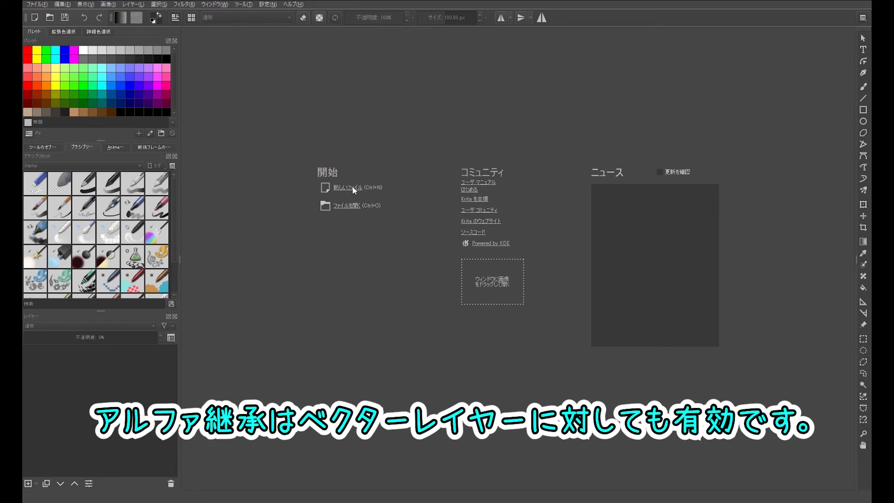
Step: Create a new document from the 漫画テンプレート comic template
left_click(353, 188)
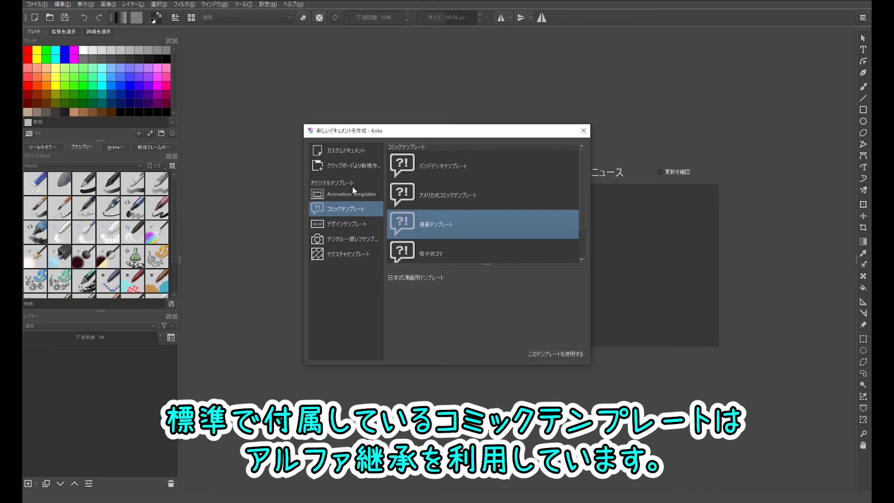
left_click(558, 355)
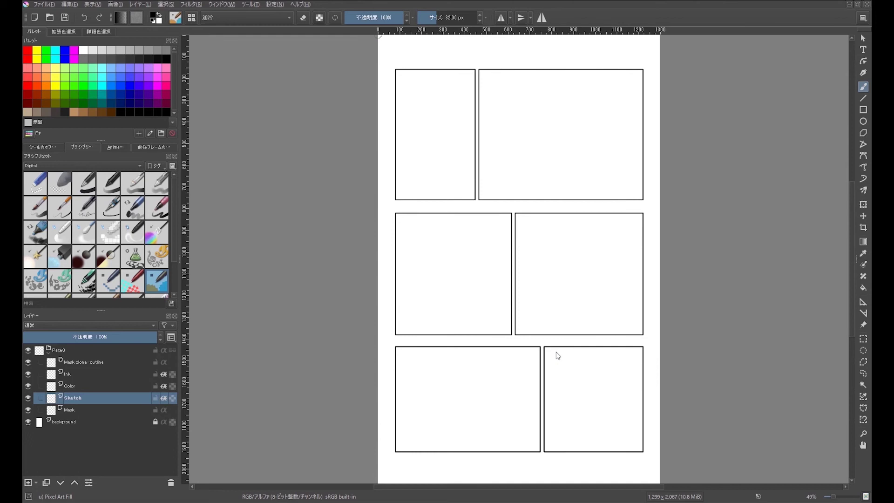
Step: Select all six panel frames on the Mask layer and open them for shape editing
left_click(860, 41)
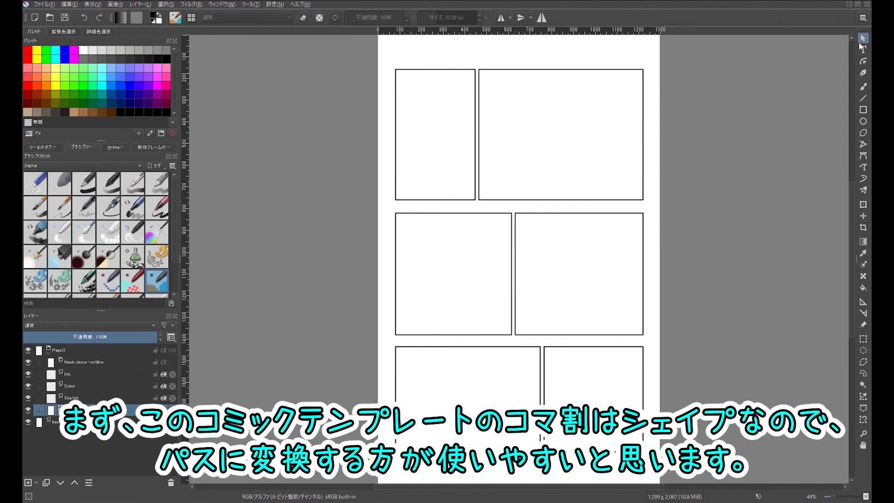
left_click_drag(389, 56, 690, 473)
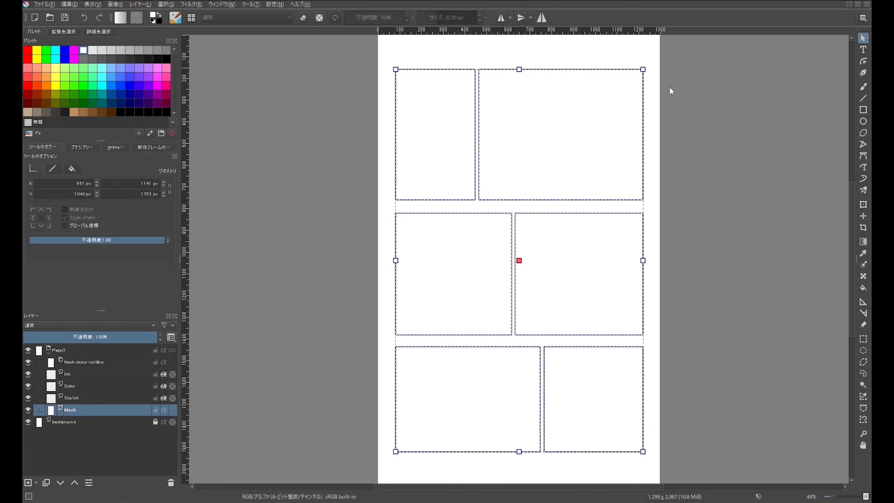
left_click(863, 61)
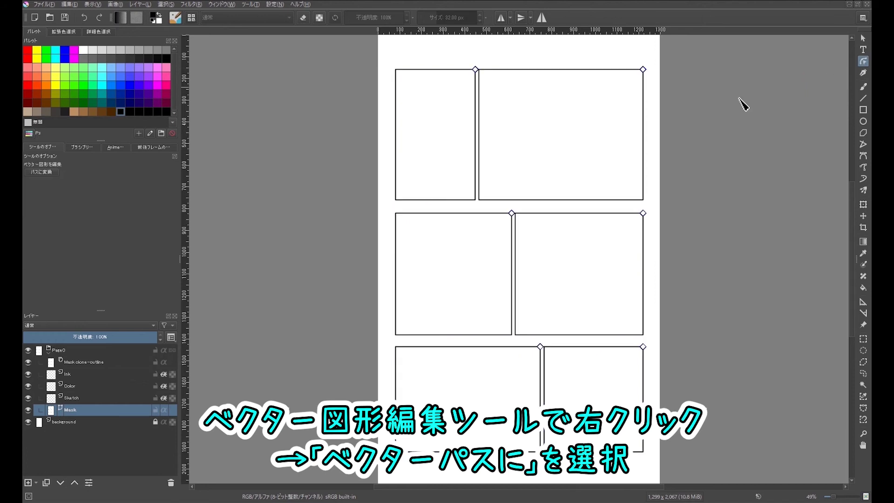
Step: Convert the panel frames to paths and move the top gutter right to widen the left panel
right_click(583, 135)
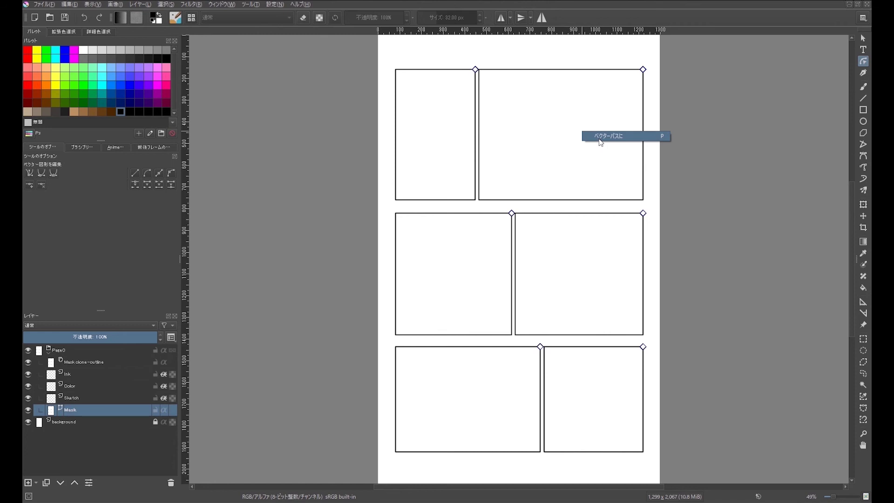
left_click(601, 137)
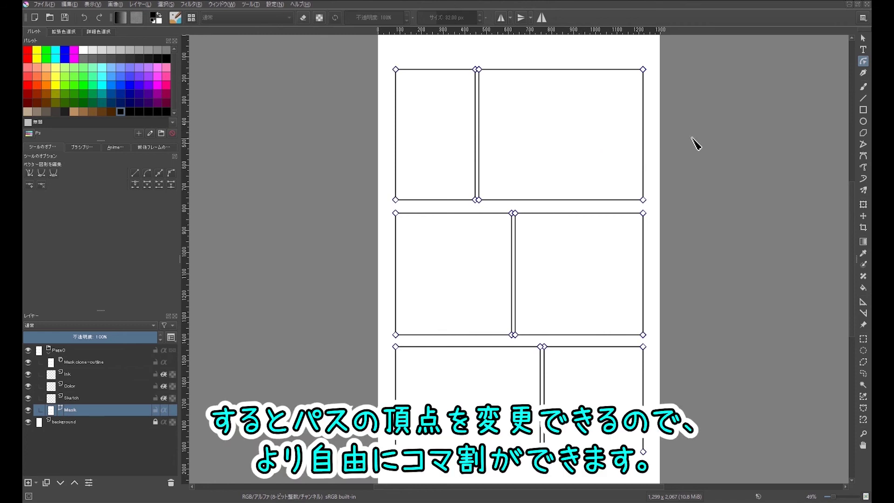
left_click_drag(457, 58, 494, 209)
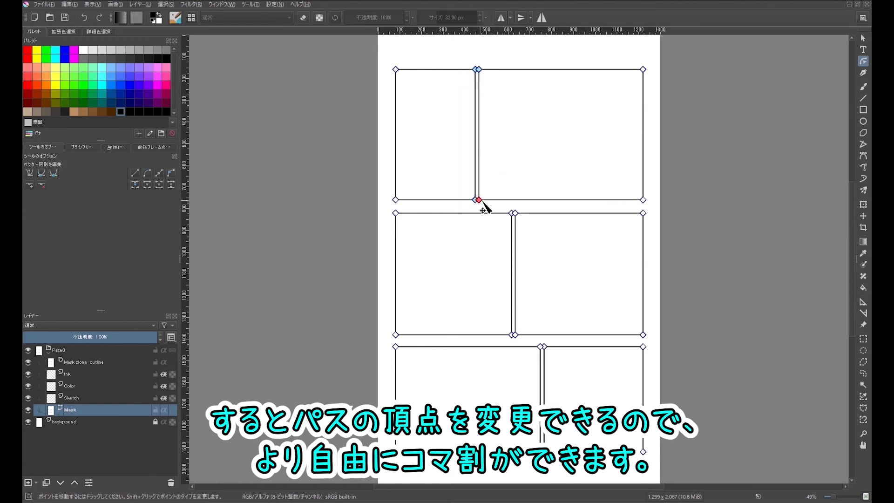
left_click_drag(484, 201, 585, 202)
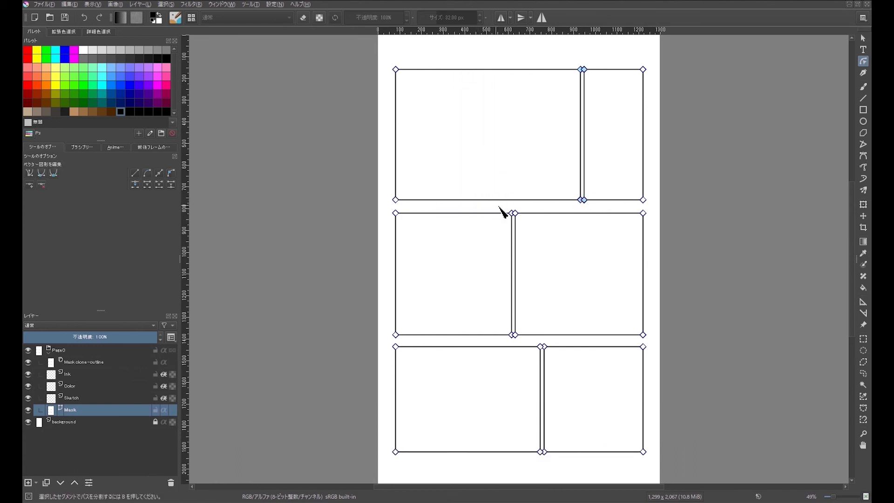
Step: Slant the middle-row gutter diagonally and select the bottom-right panel
left_click_drag(513, 213, 551, 213)
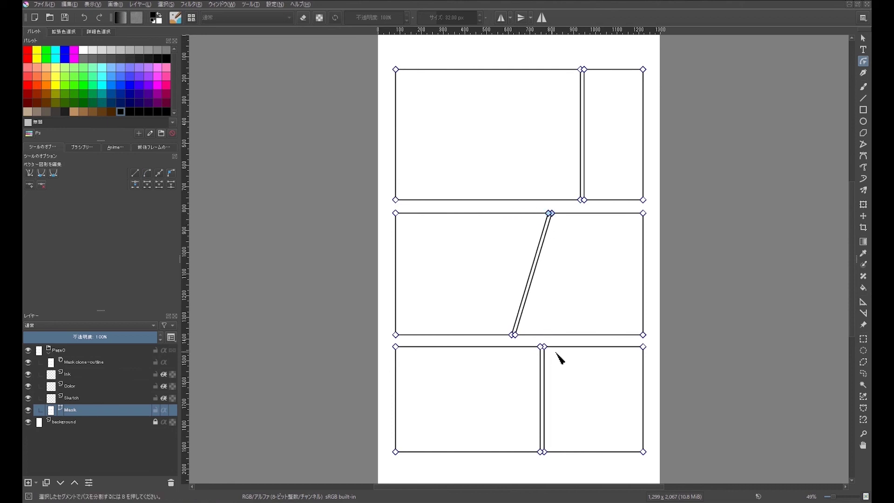
left_click(863, 38)
left_click(605, 409)
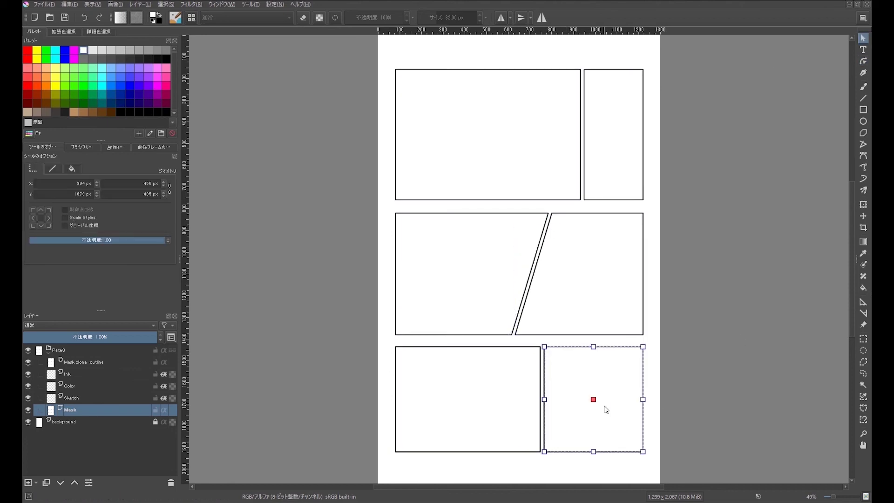
Step: Delete the bottom-right panel, widen the remaining bottom panel, and clip the sketch layer to the frames
key("Delete")
left_click(488, 281)
left_click(468, 374)
left_click(33, 225)
double_click(148, 183)
type("1")
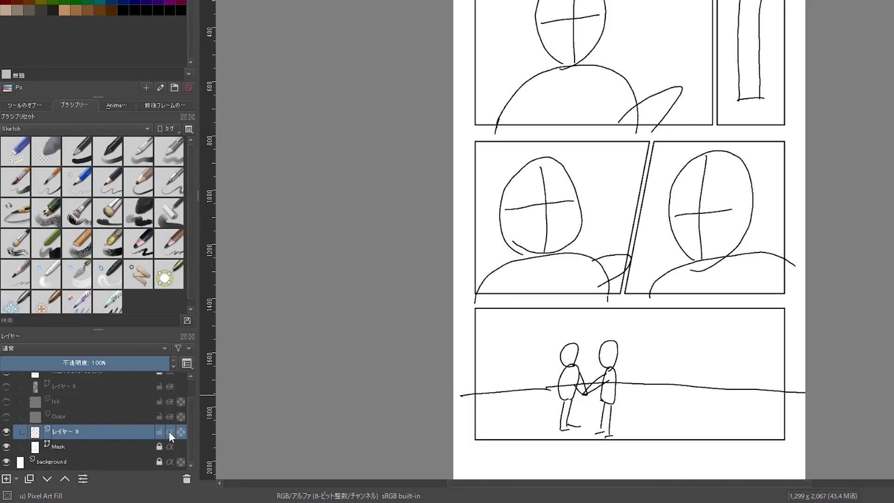
left_click(169, 431)
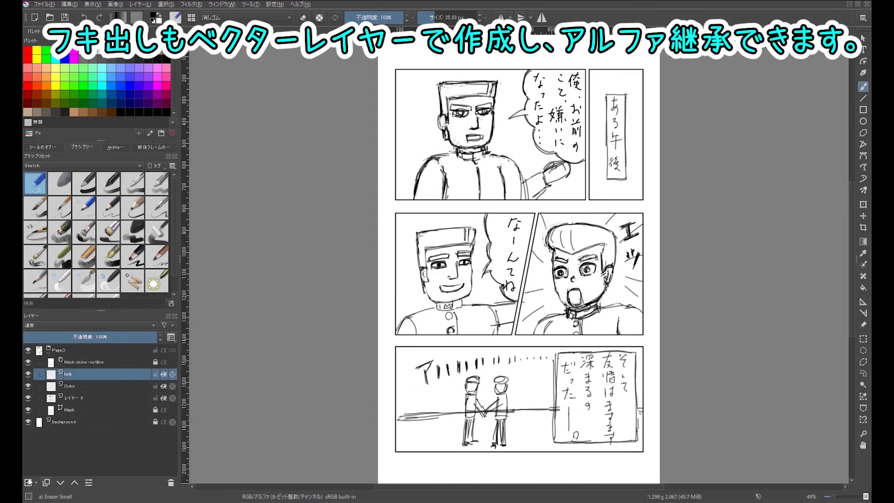
Step: Add a new vector layer and cover the ある午後 caption with a white rectangle
left_click(38, 483)
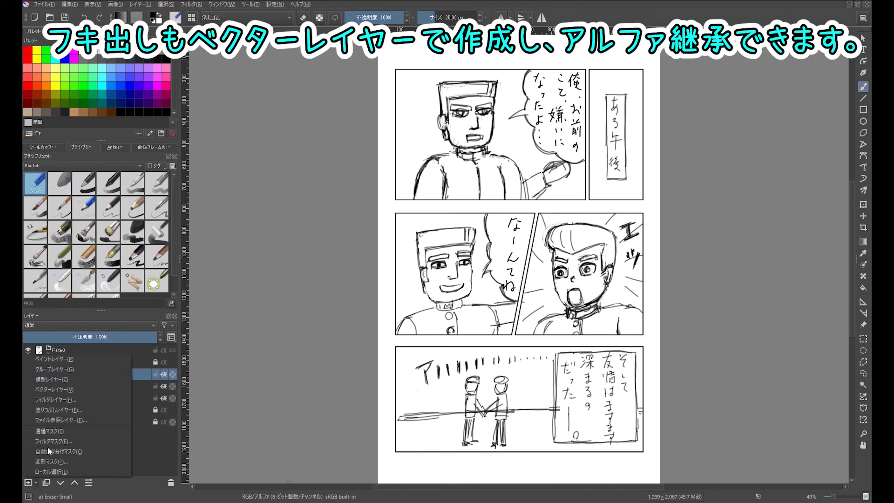
left_click(65, 389)
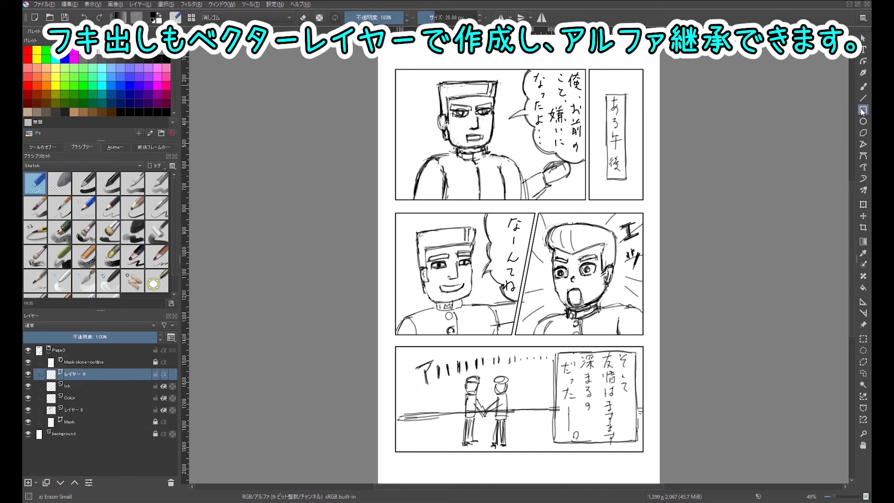
left_click(862, 110)
left_click_drag(603, 93, 628, 182)
Step: Draw a circle in the top-left speech bubble and place a copy below it
left_click(862, 121)
mouse_move(518, 68)
left_mouse_down()
mouse_move(553, 102)
mouse_move(531, 114)
mouse_move(555, 138)
left_mouse_up()
left_click(862, 38)
left_click(536, 84)
key("ctrl+c")
key("ctrl+v")
key("ctrl+v")
key("ctrl+v")
left_click_drag(539, 88, 571, 147)
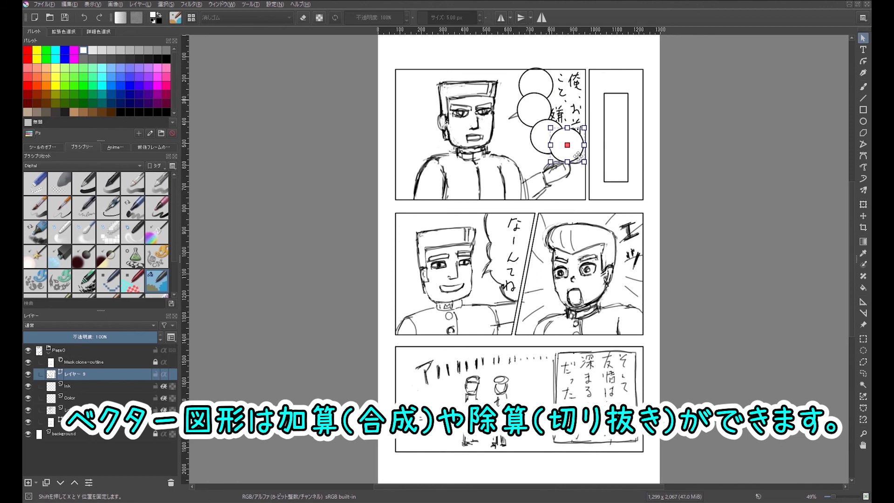
Step: Draw a white four-cornered polygon as the bubble's body over the circles
left_click(862, 133)
left_click(545, 65)
left_click(588, 65)
left_click(588, 148)
left_click(548, 141)
double_click(537, 79)
Step: Unite the circles and polygon into one cloud-shaped bubble outline
left_click(862, 37)
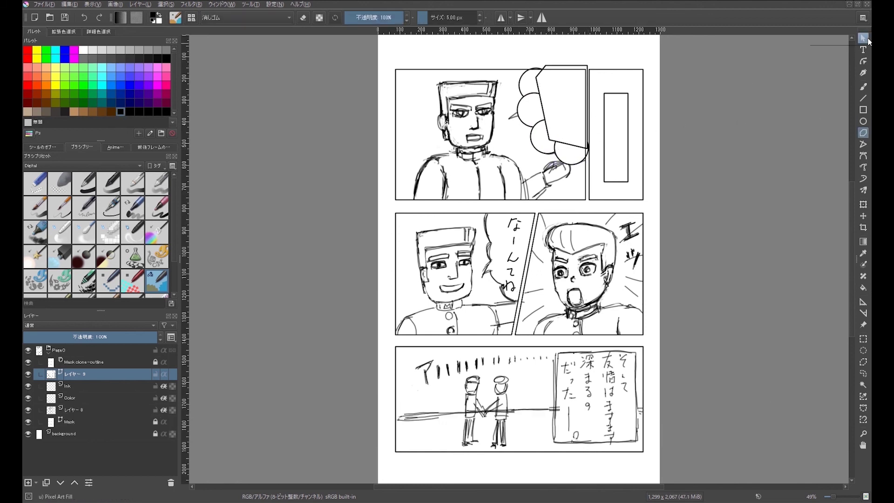
left_click_drag(600, 170, 514, 62)
right_click(573, 94)
mouse_move(606, 117)
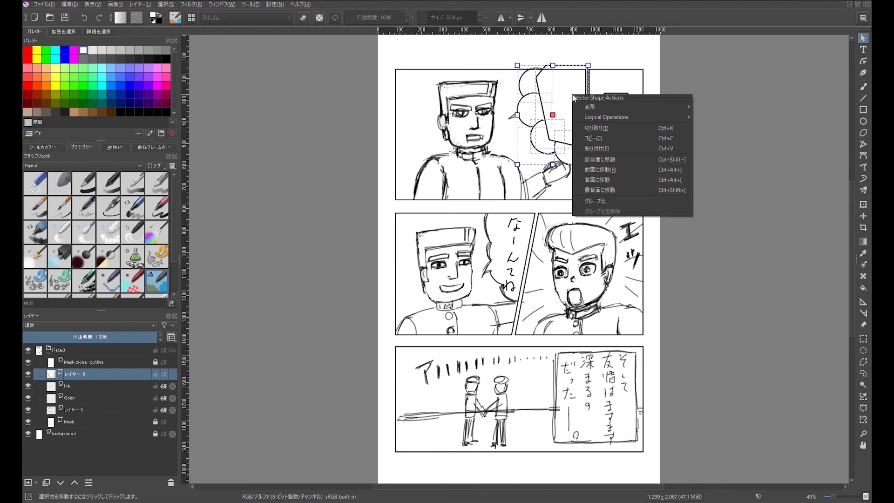
left_click(717, 117)
Step: Move the cloud bubble into the middle-left panel and shrink it to fit
left_click(554, 121)
left_click_drag(553, 121, 506, 265)
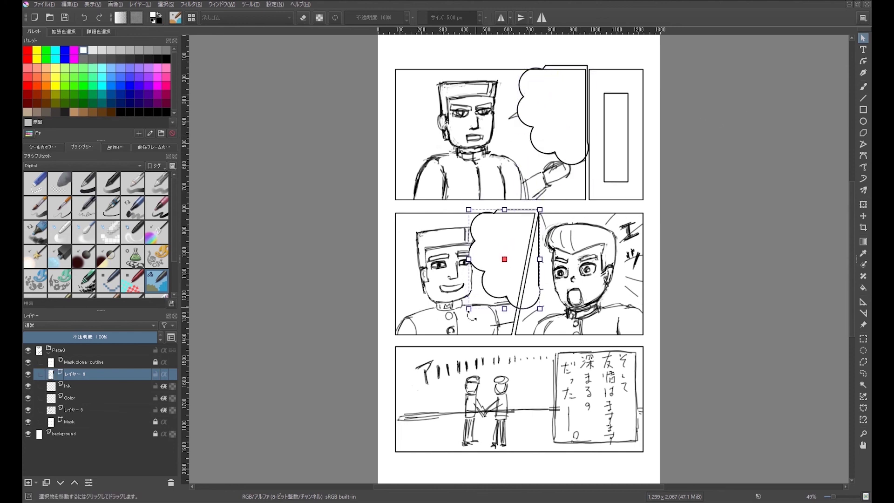
left_click_drag(468, 308, 476, 294)
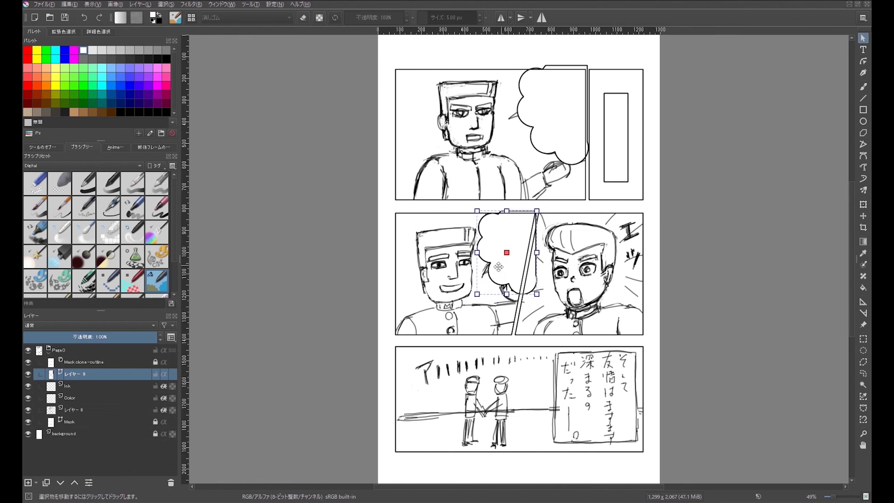
Step: Draw a white polygon along the slanted gutter beside the middle-left bubble
left_click(863, 132)
left_click(538, 212)
left_click(519, 307)
double_click(552, 208)
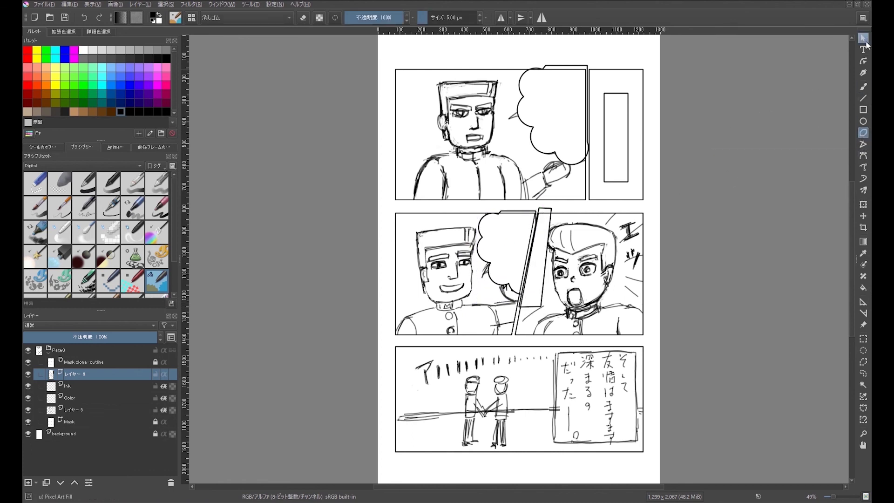
Step: Combine the gutter shape with the middle-left bubble, then check the white caption cover
right_click(528, 229)
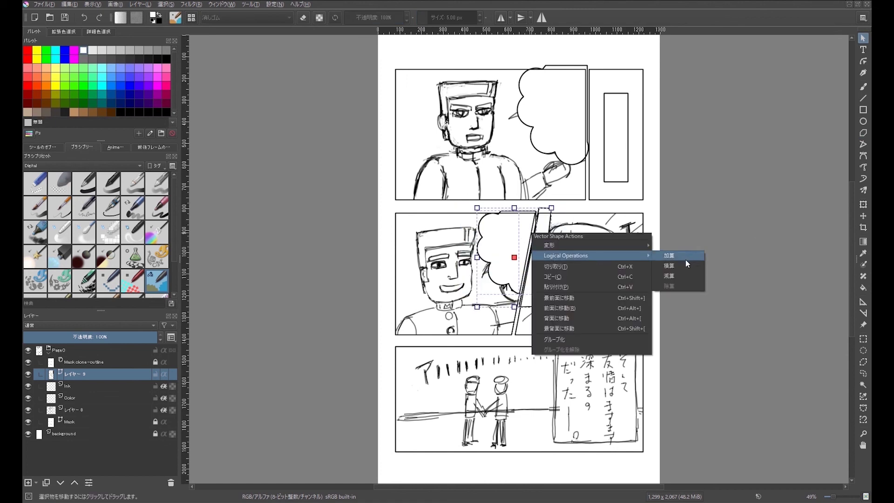
left_click(677, 276)
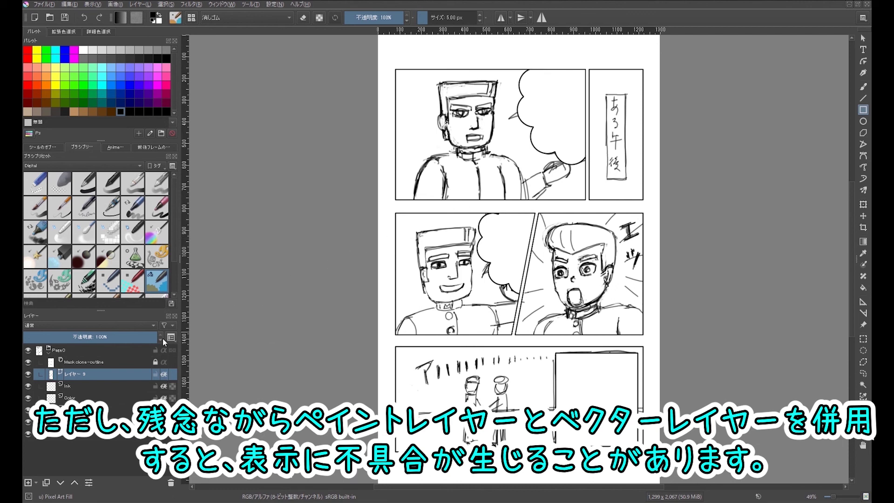
left_click(865, 39)
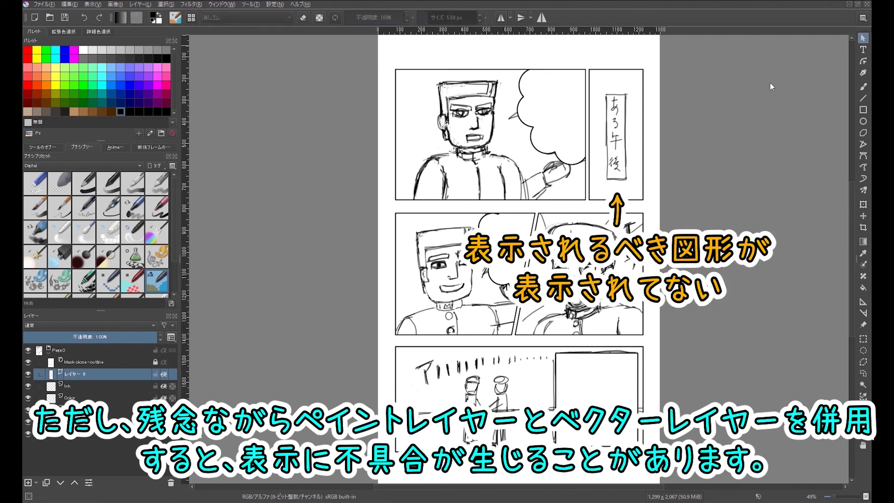
left_click(617, 142)
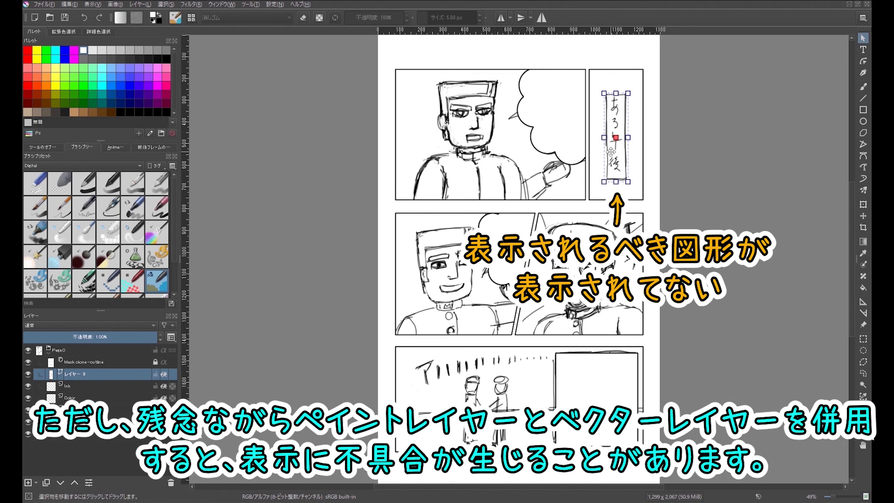
left_click_drag(610, 152, 610, 152)
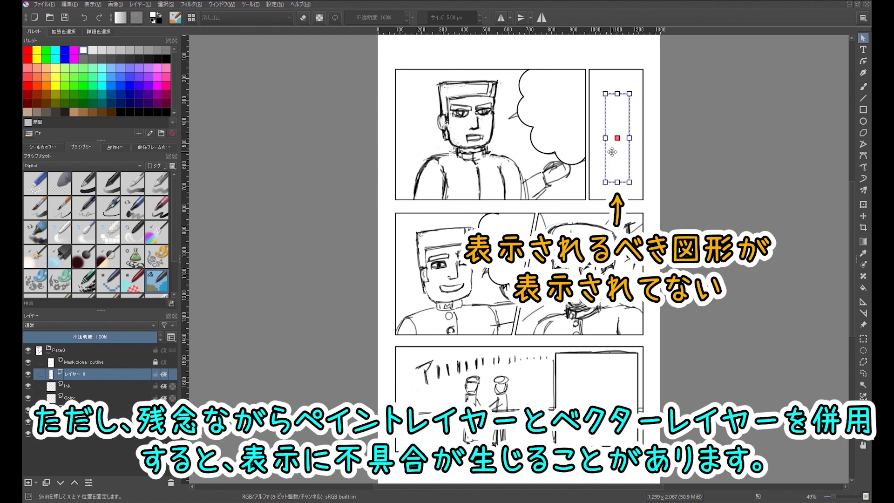
left_click(702, 157)
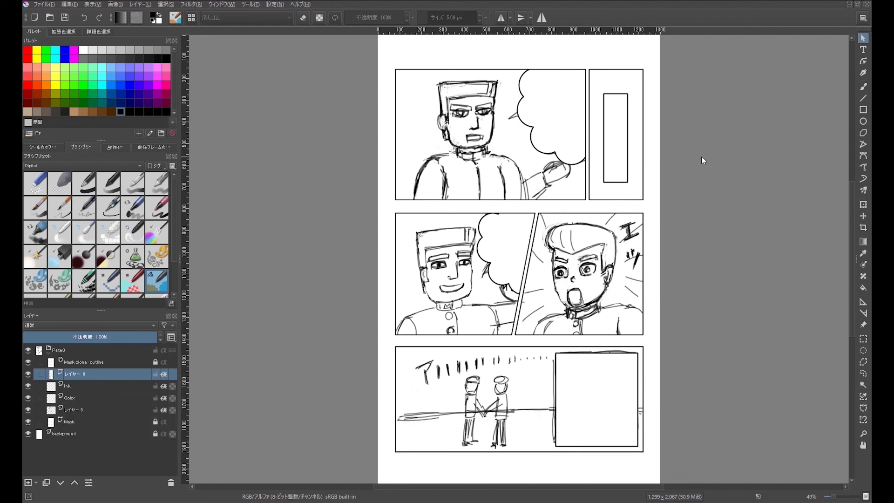
Step: Add horizontal text 縦書きができない in the top-left bubble and shift it left
left_click(864, 50)
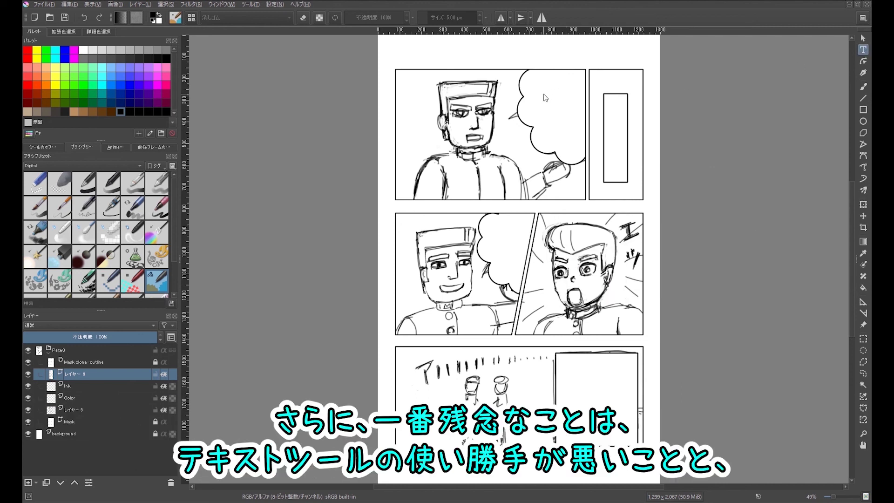
left_click_drag(535, 82, 579, 142)
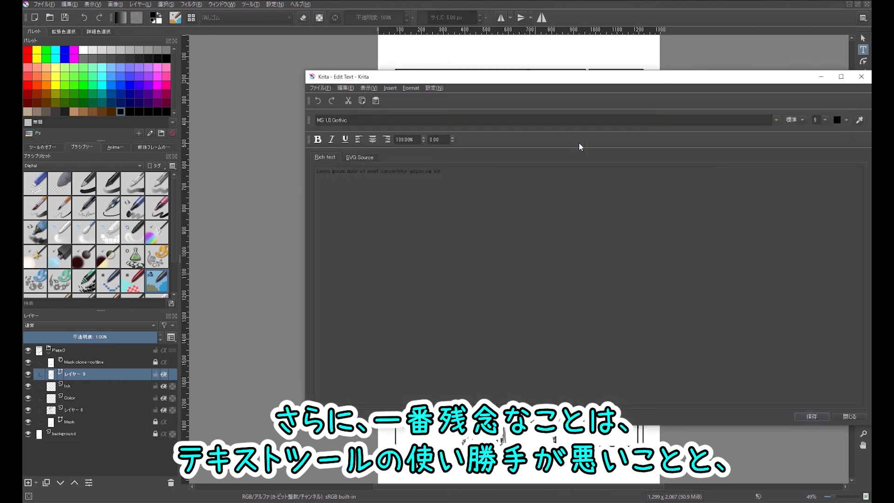
type("縦書きができない")
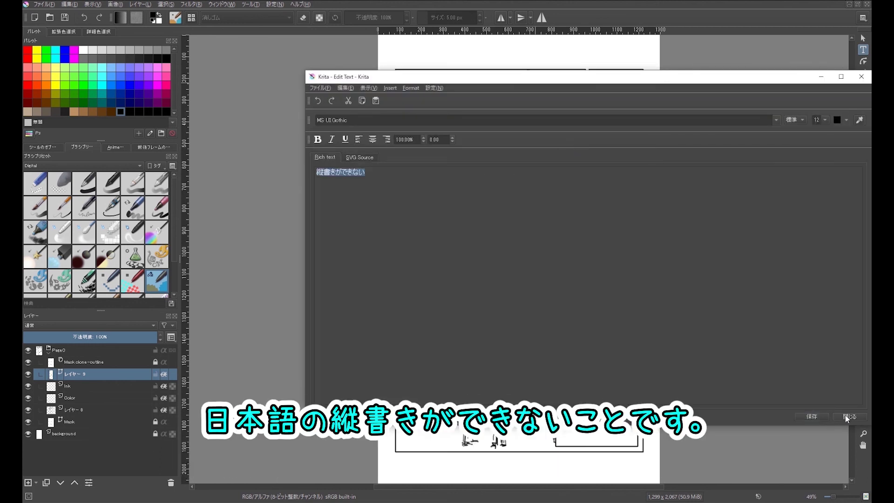
left_click(845, 415)
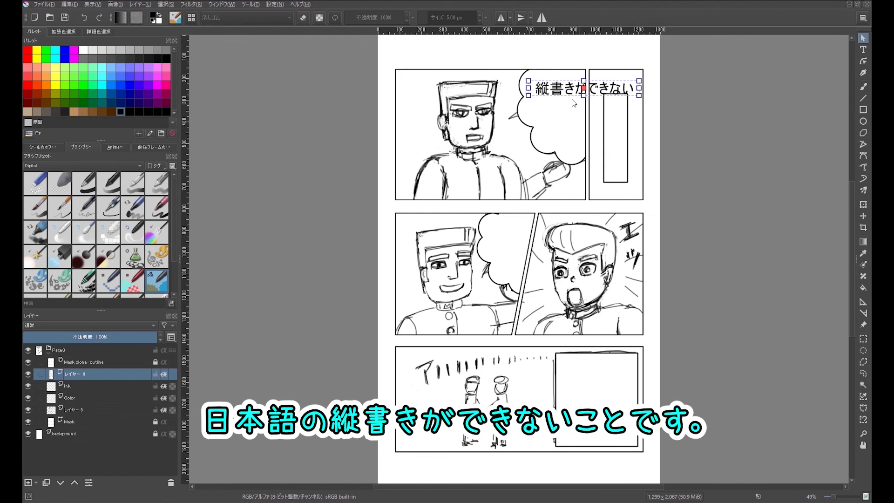
mouse_move(564, 93)
left_mouse_down()
mouse_move(501, 101)
mouse_move(494, 86)
mouse_move(505, 87)
left_mouse_up()
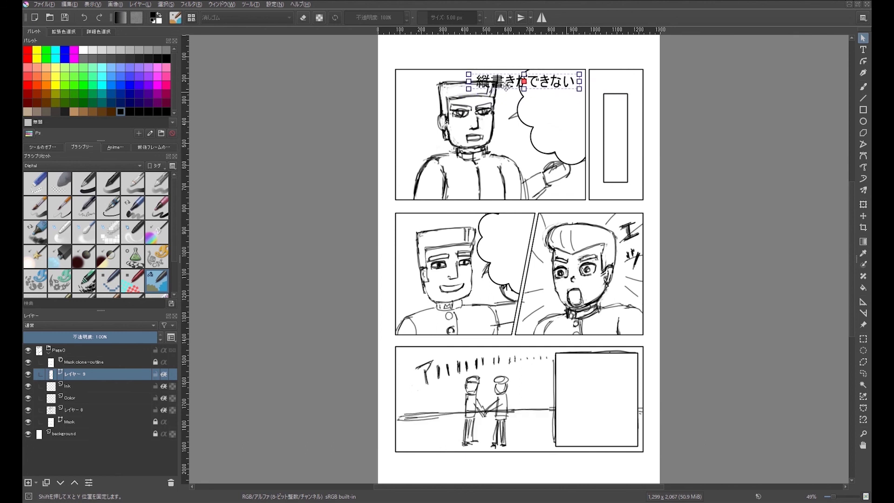